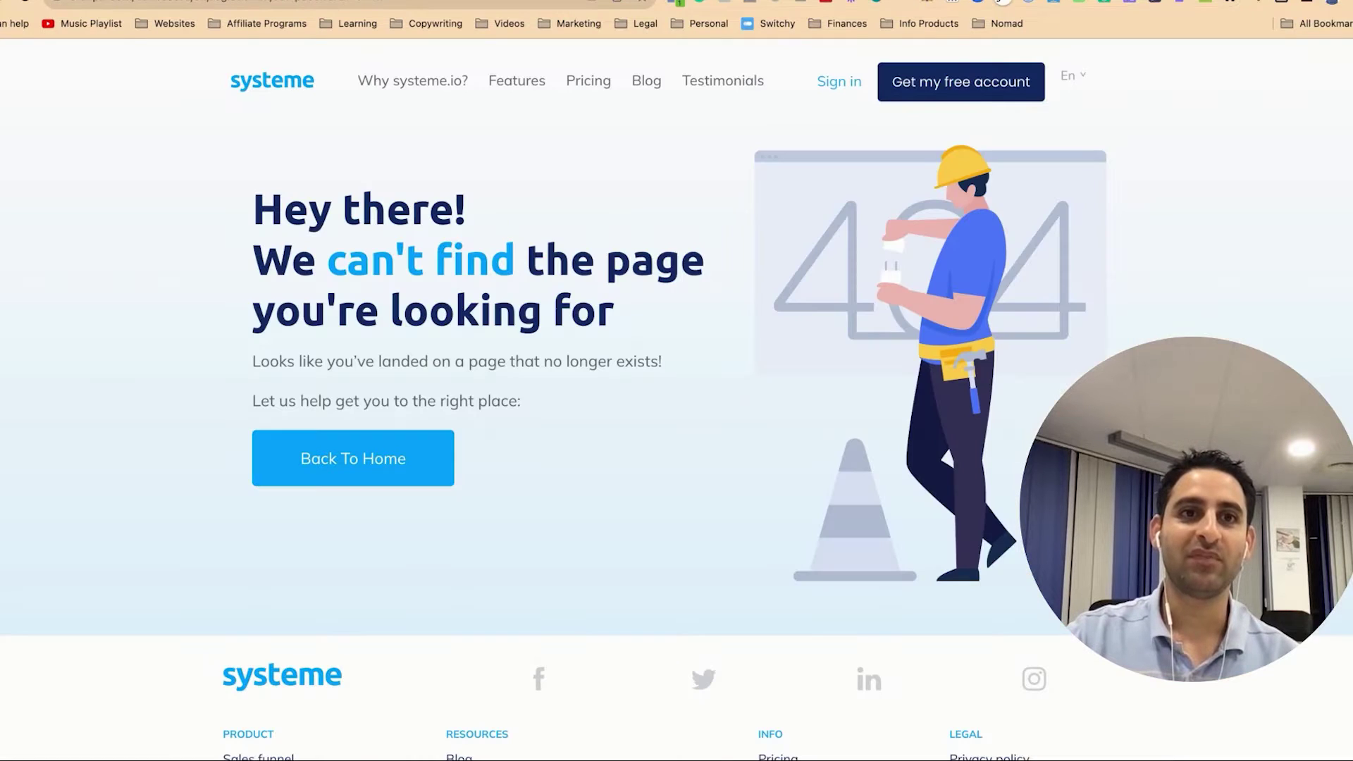
- Highlight part of the access email page's web address to show the set-password link
left_click_drag(211, 2, 412, 4)
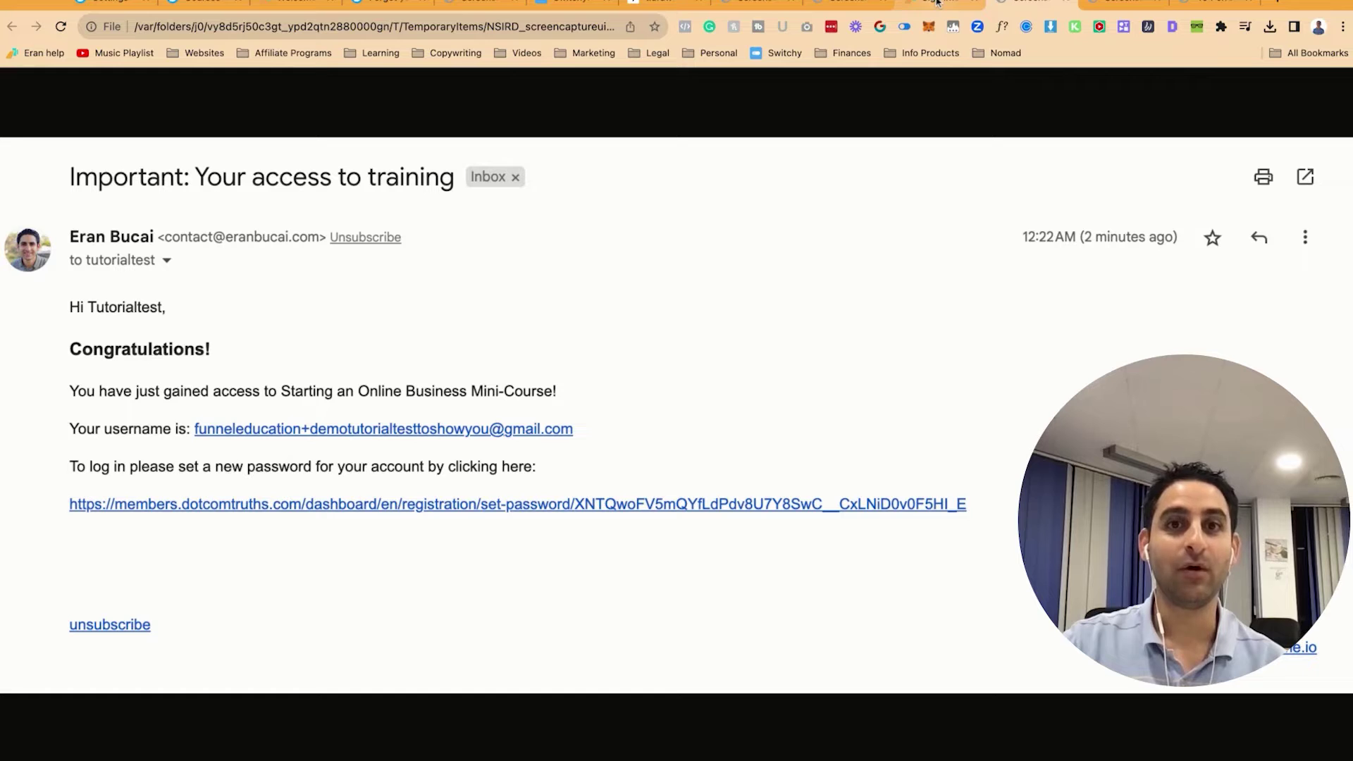
- Switch to the tldraw board of login-link options
left_click(666, 5)
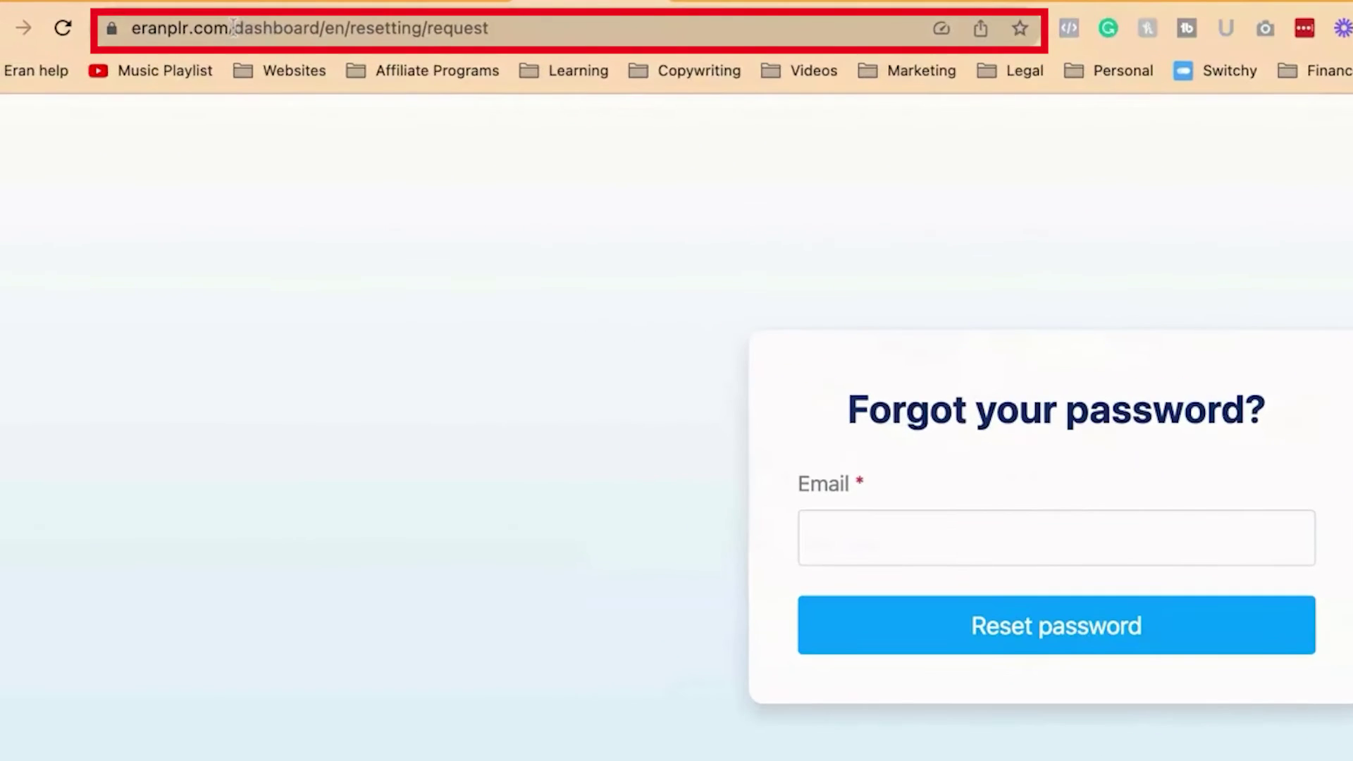
- Copy /dashboard/en/resetting/request and load it after the partners.dotcomtruths.com domain
left_click_drag(232, 28, 568, 33)
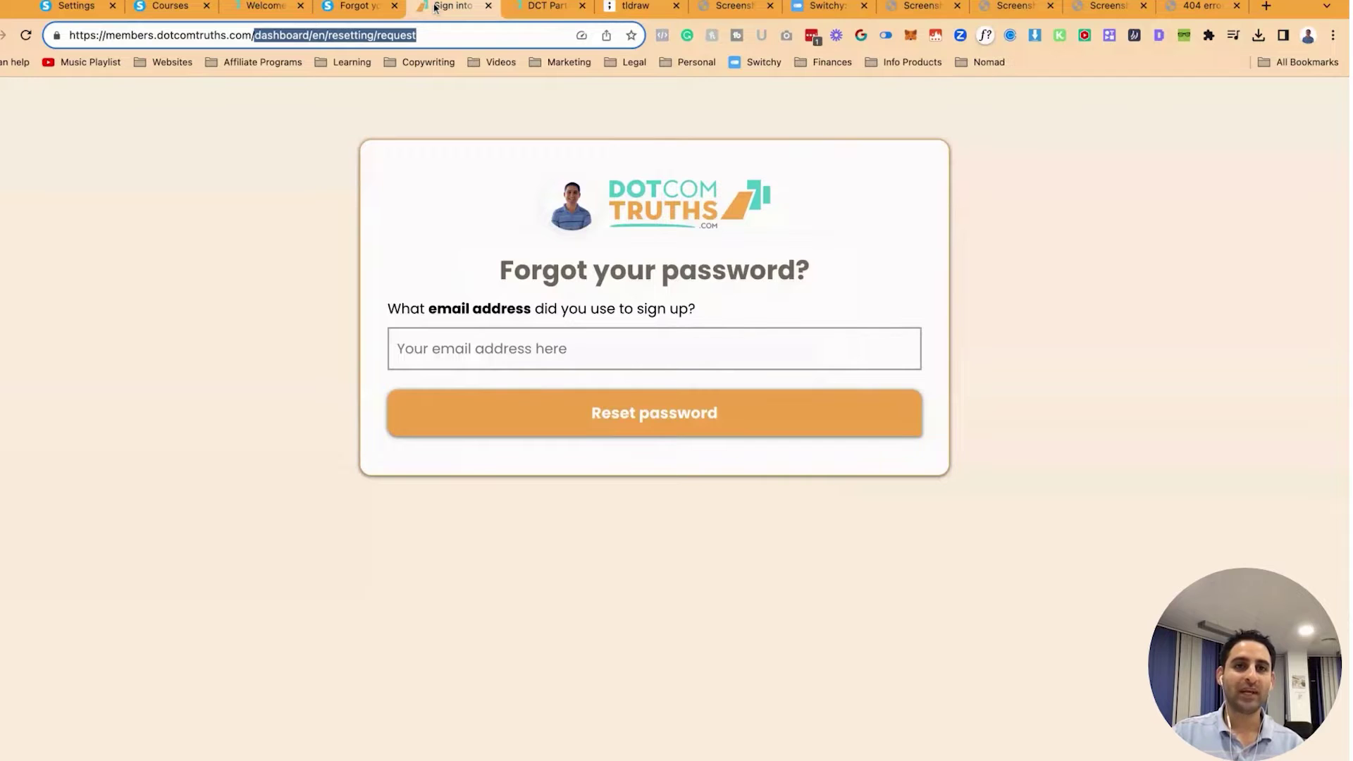
left_click(599, 6)
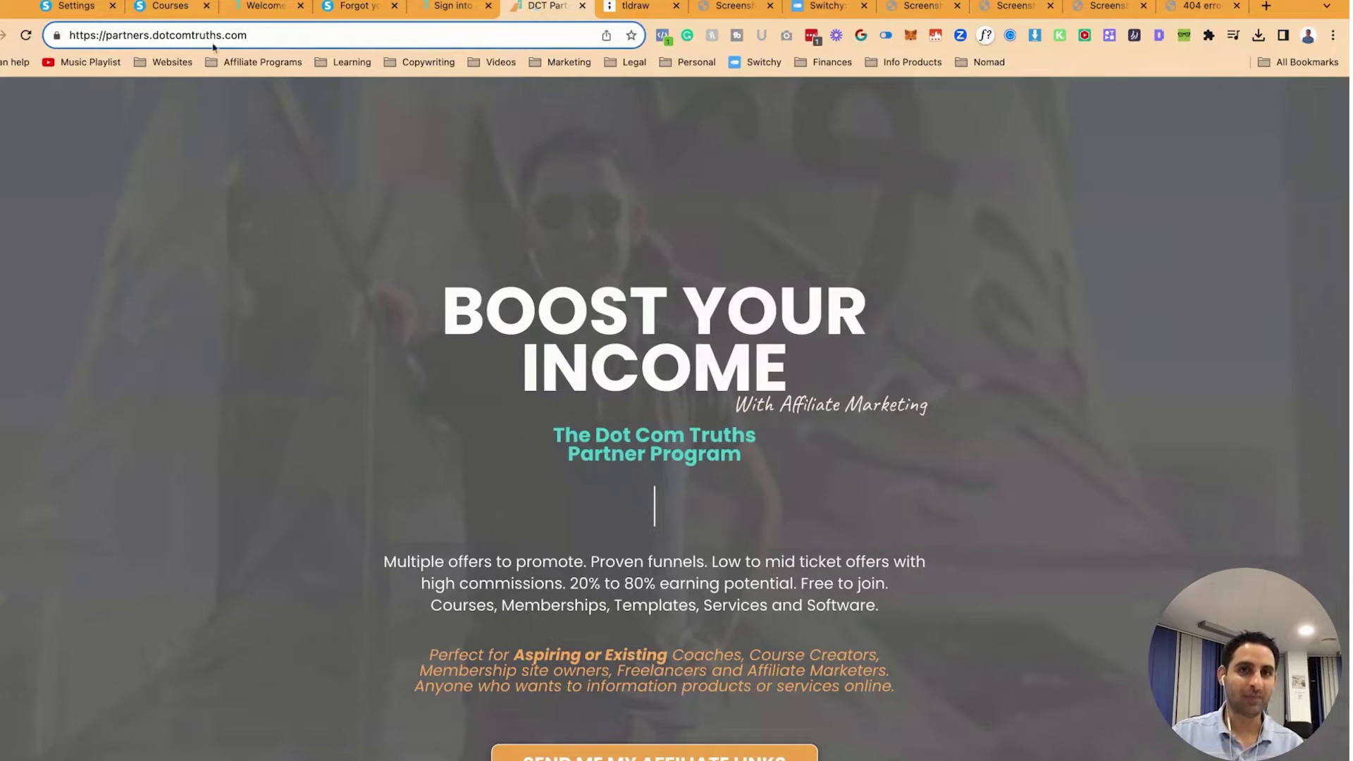
left_click(451, 7)
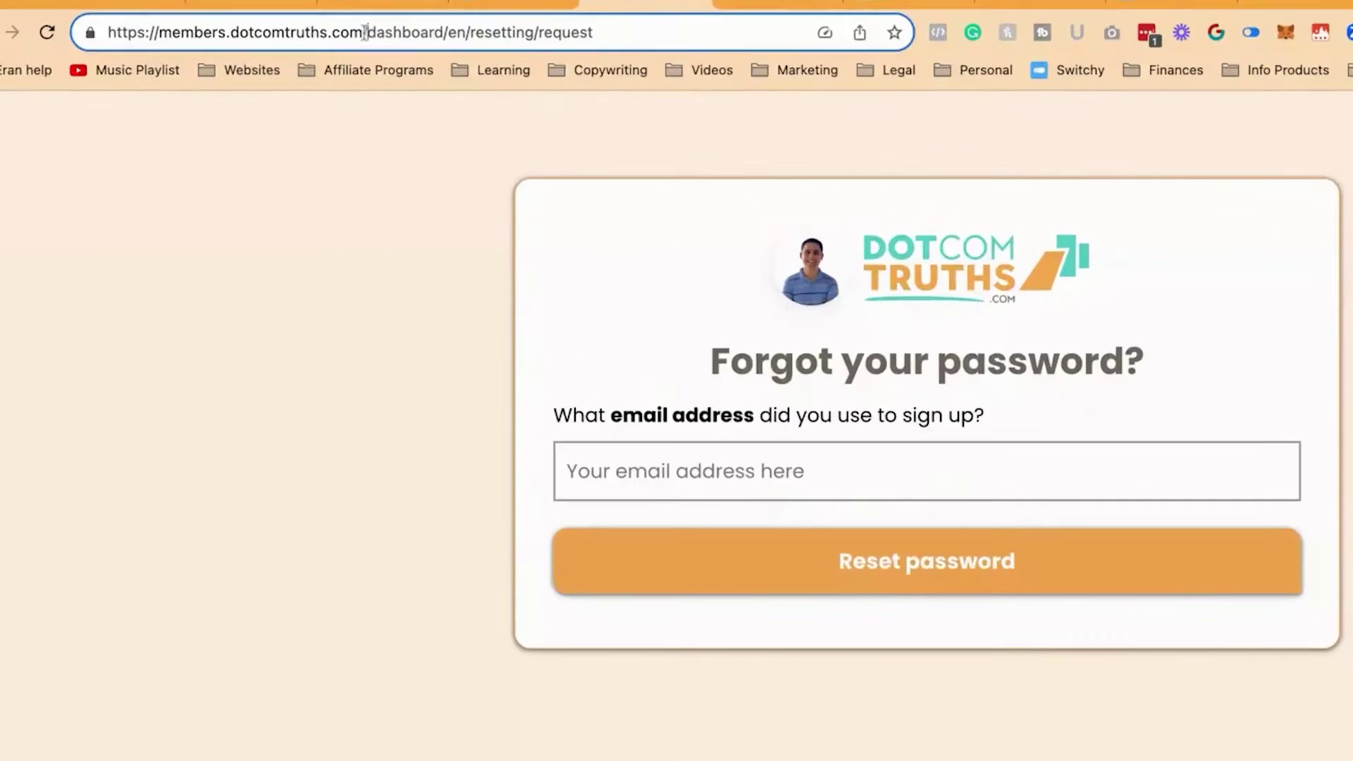
left_click_drag(362, 32, 594, 33)
key("super+c")
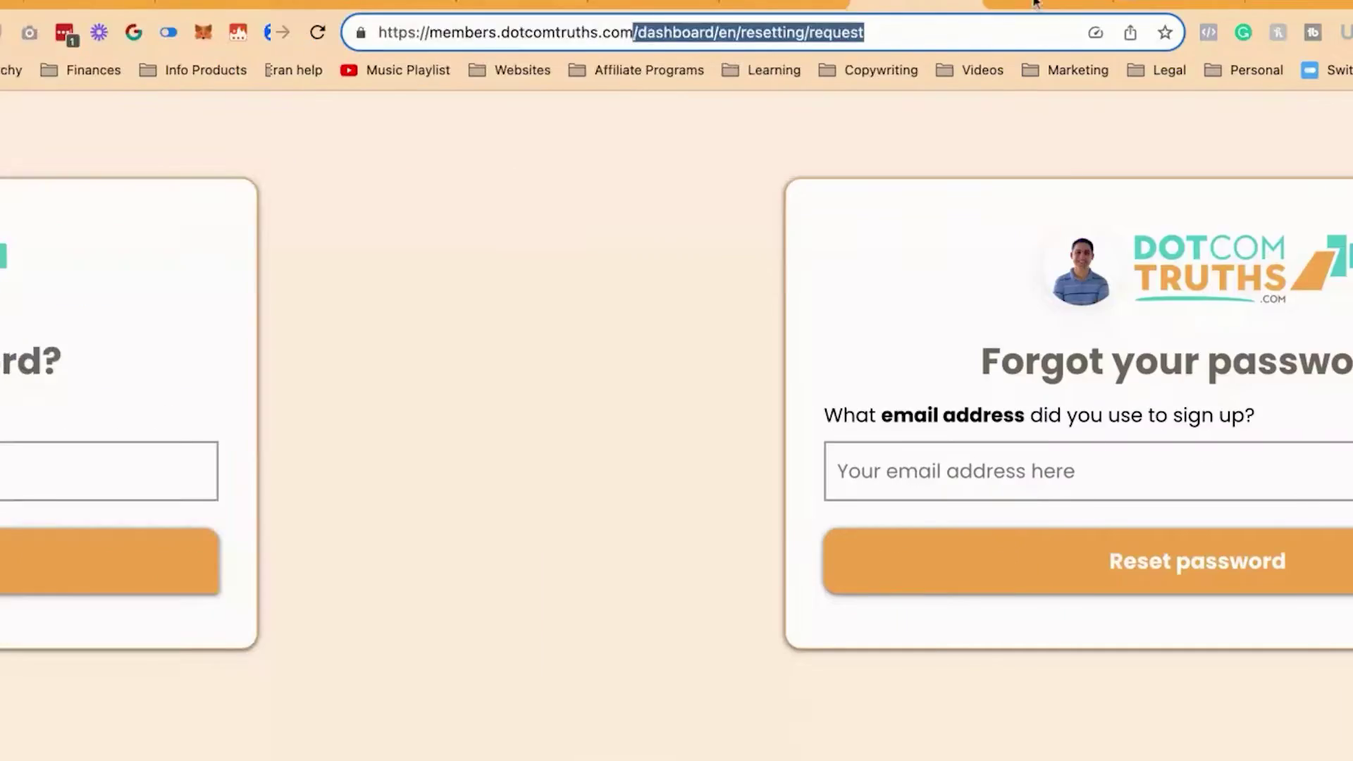
left_click(492, 24)
key("super+v")
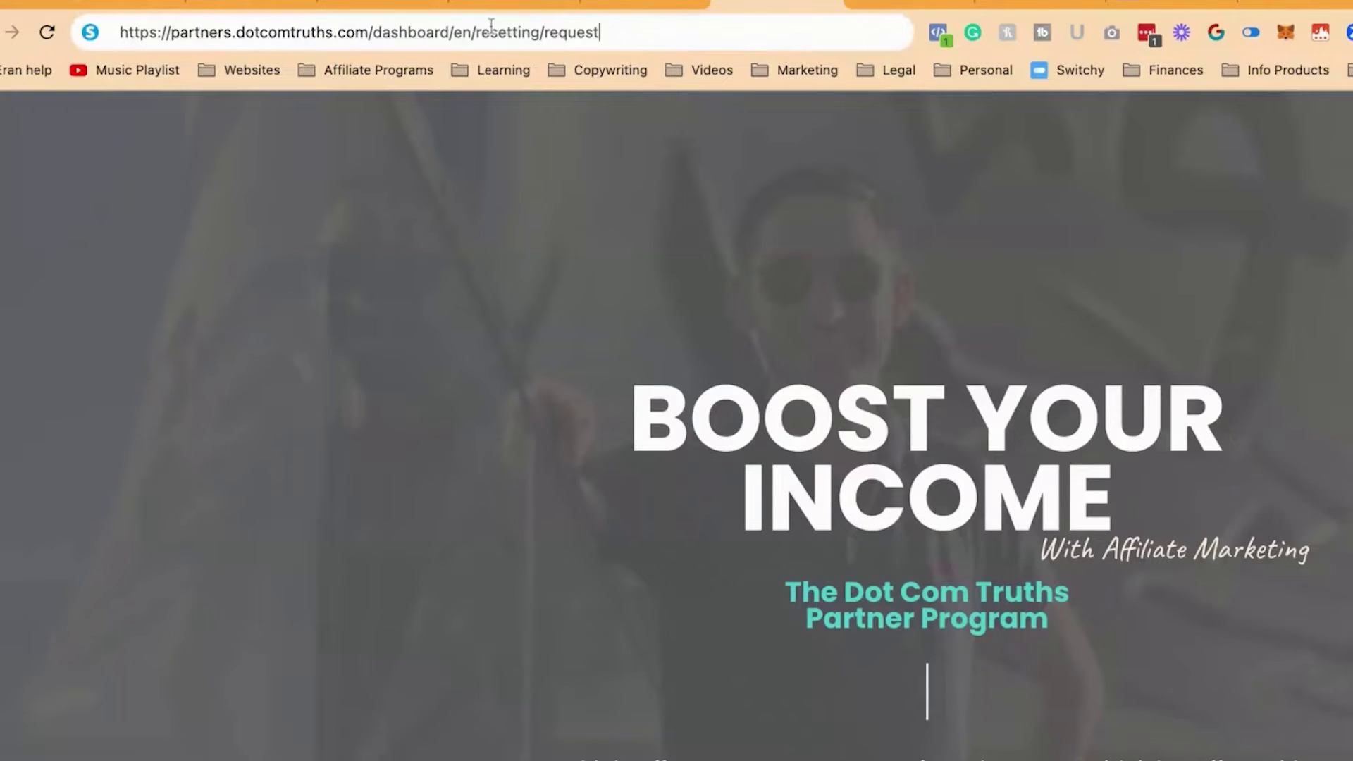
key("Return")
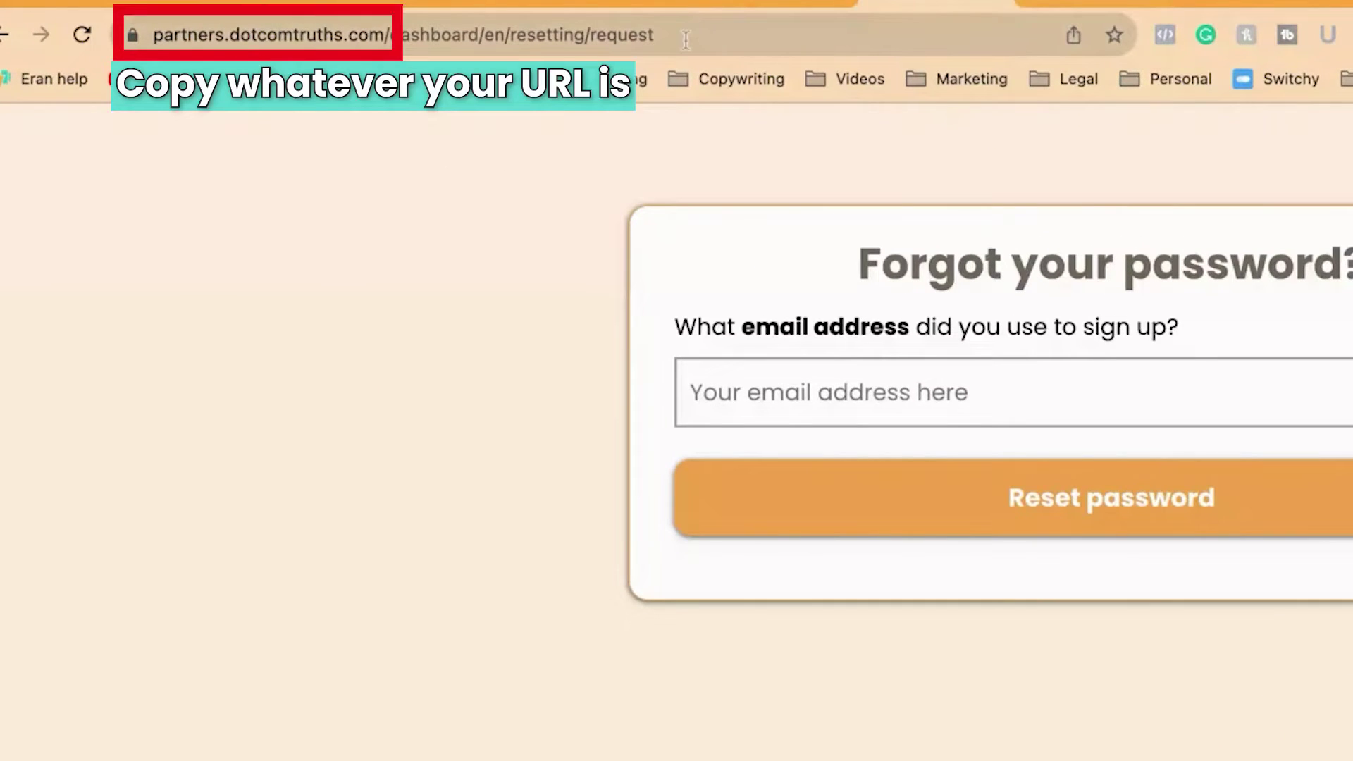
- Highlight the domain and reset-path parts of the partners reset address to explain it
left_click_drag(156, 35, 748, 37)
left_click(432, 35)
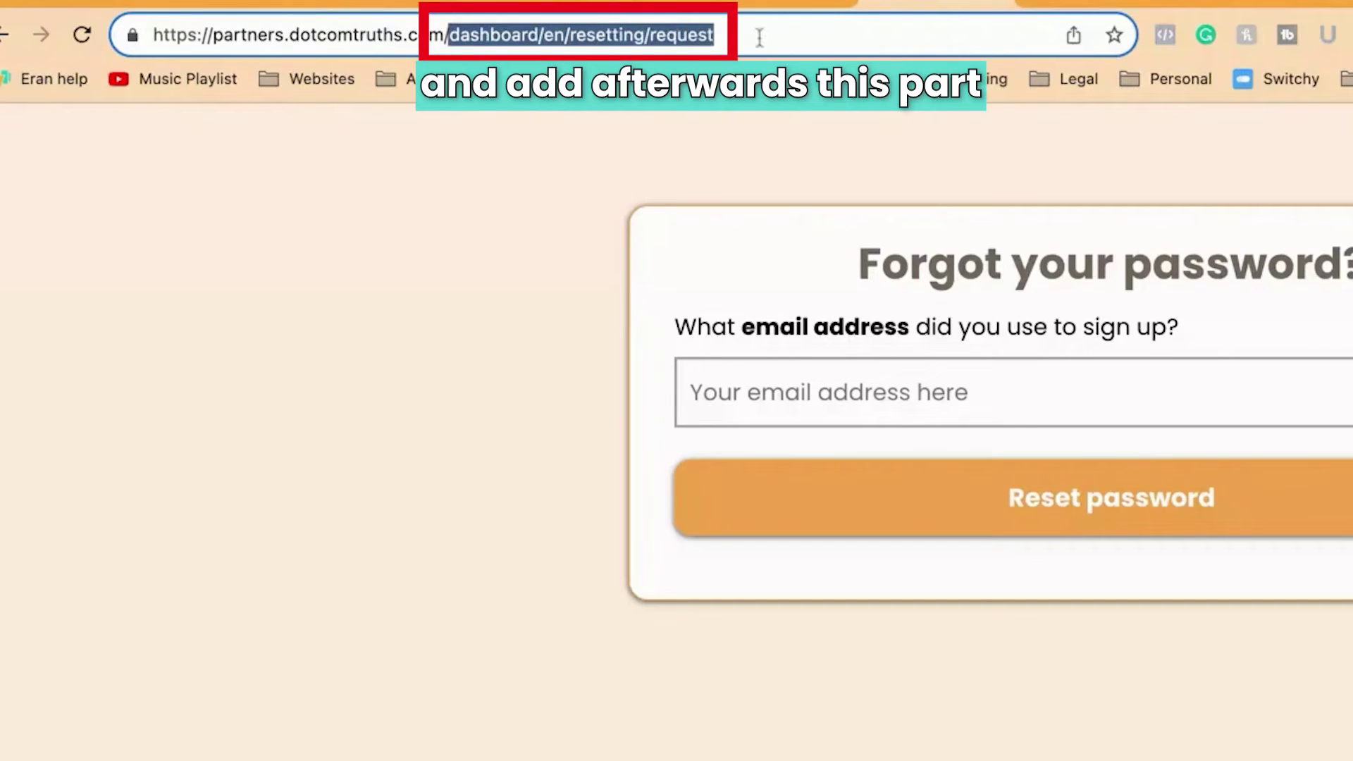
left_click(760, 37)
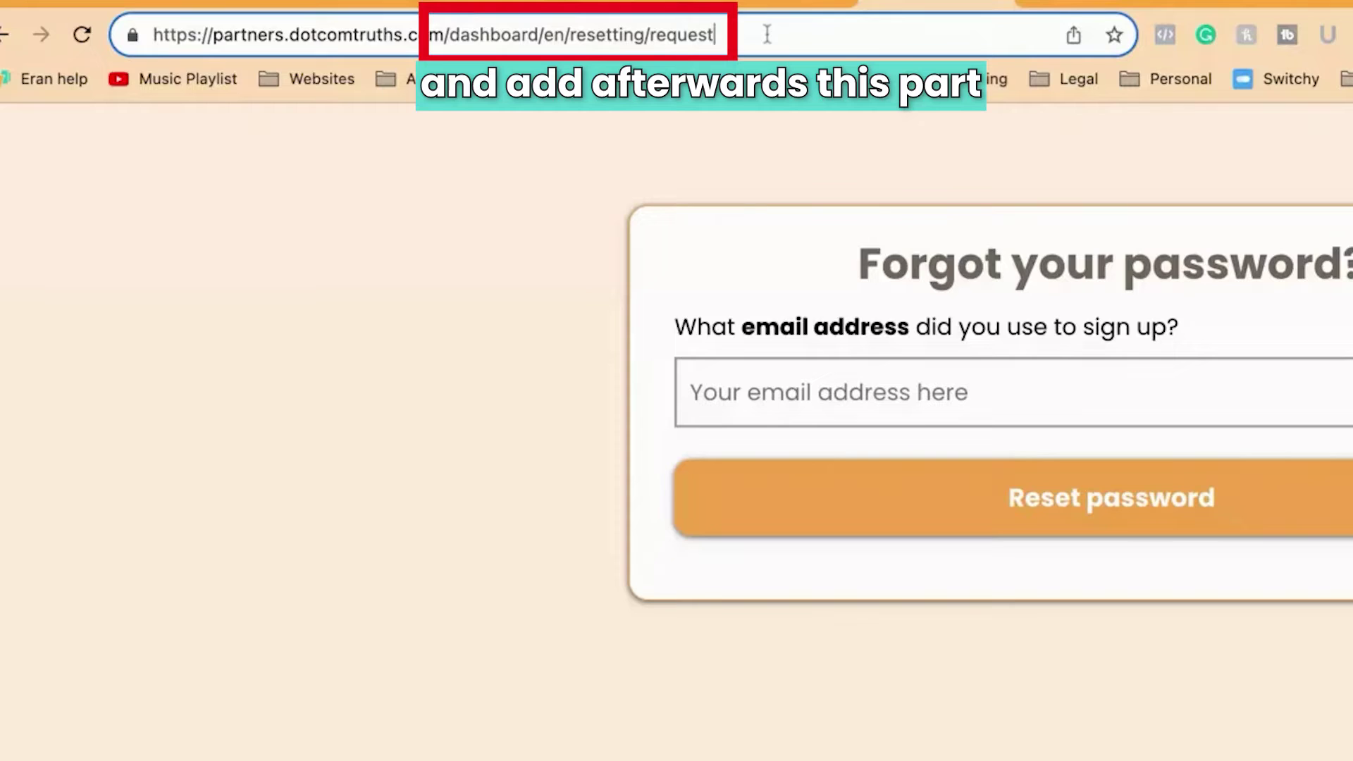
left_click_drag(767, 34, 141, 34)
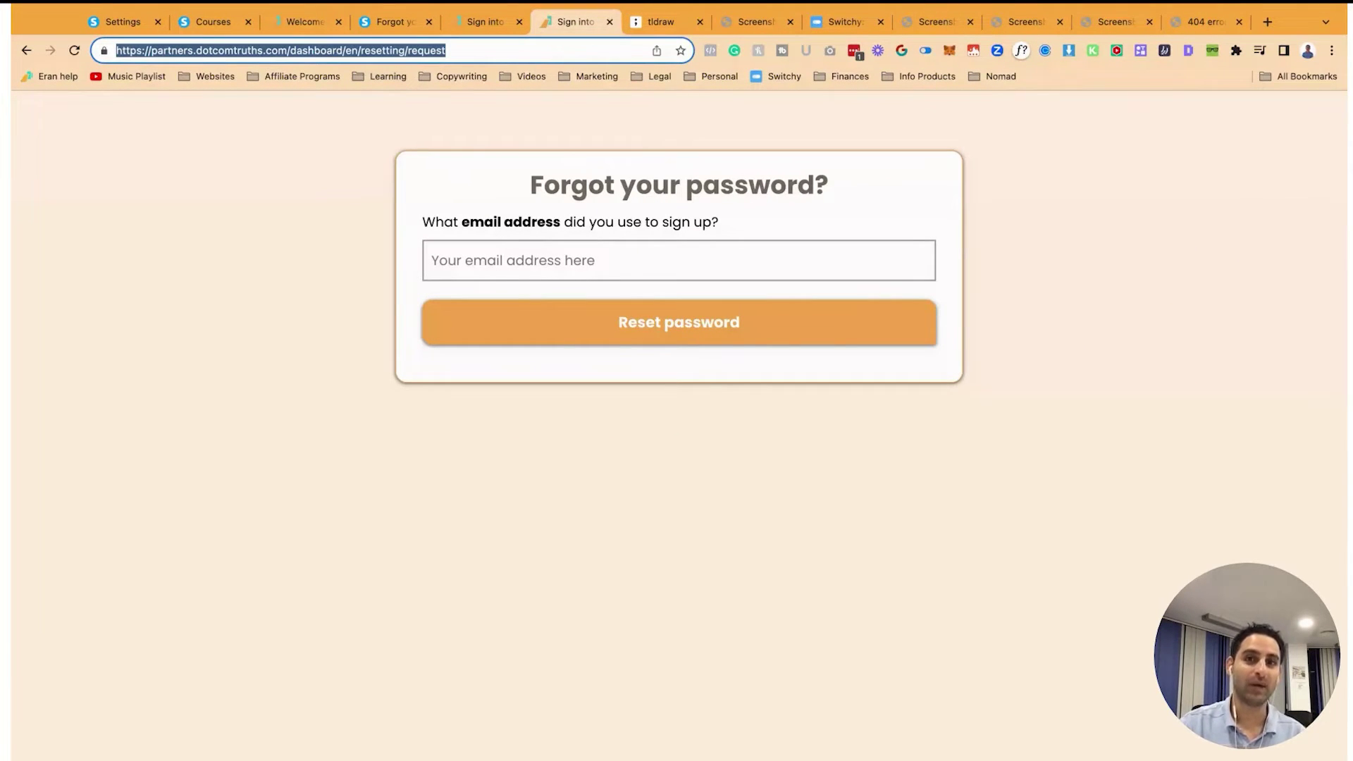
left_click(659, 22)
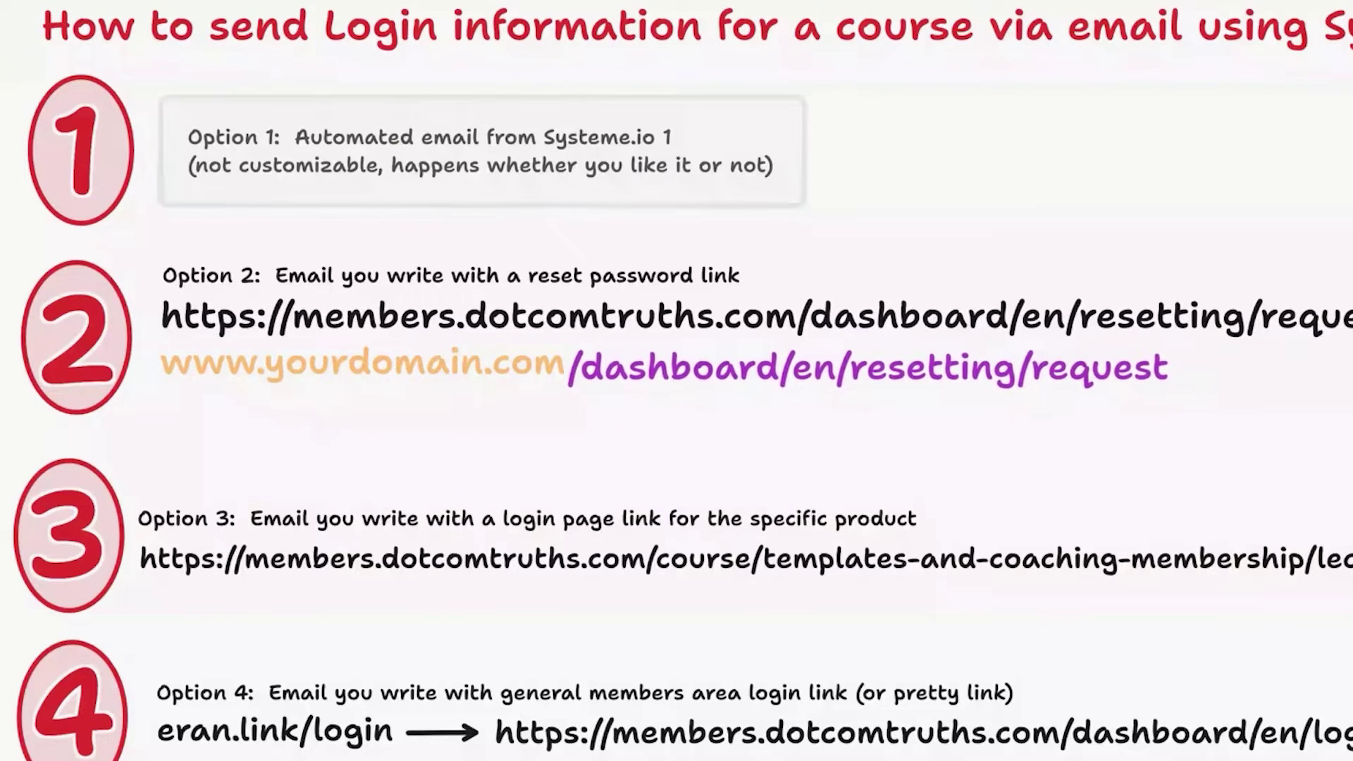
left_click(724, 377)
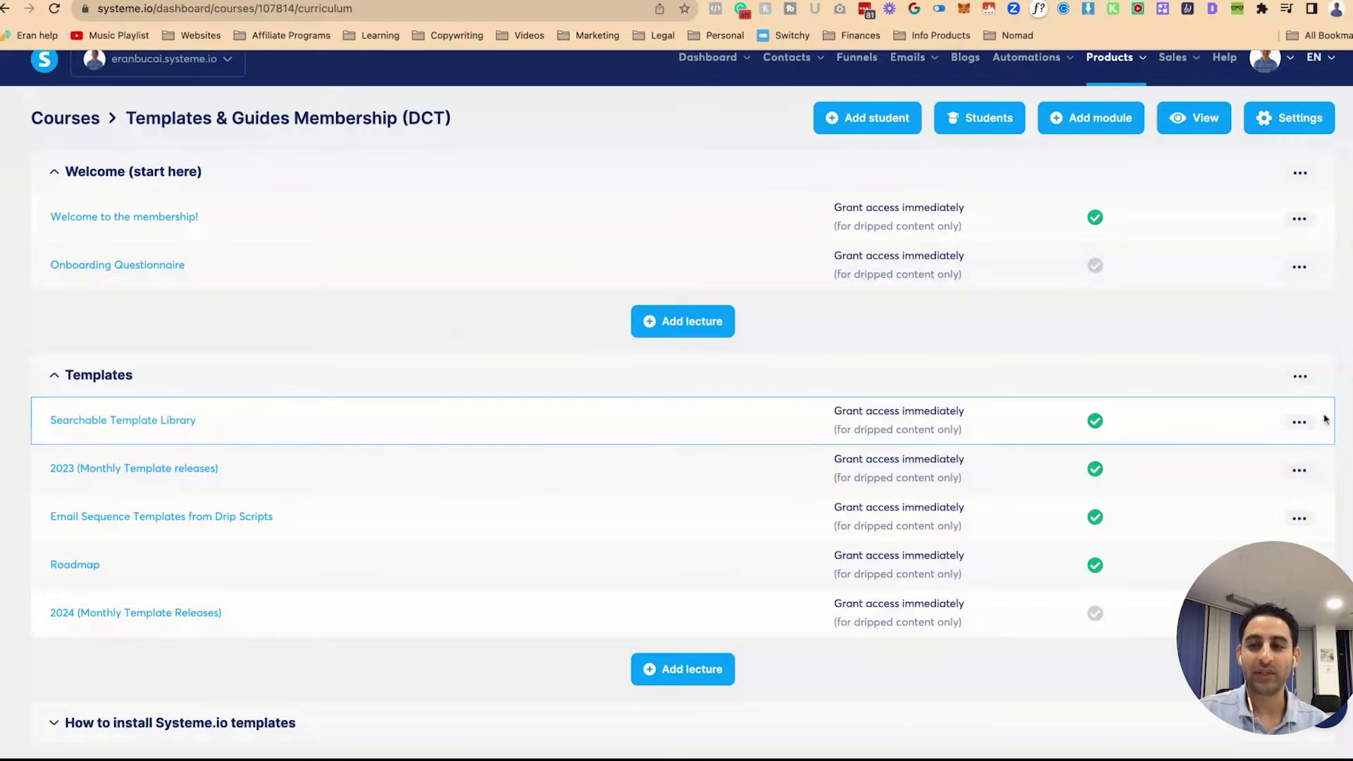
- View the Searchable Template Library lecture as a student sees it
left_click(1299, 422)
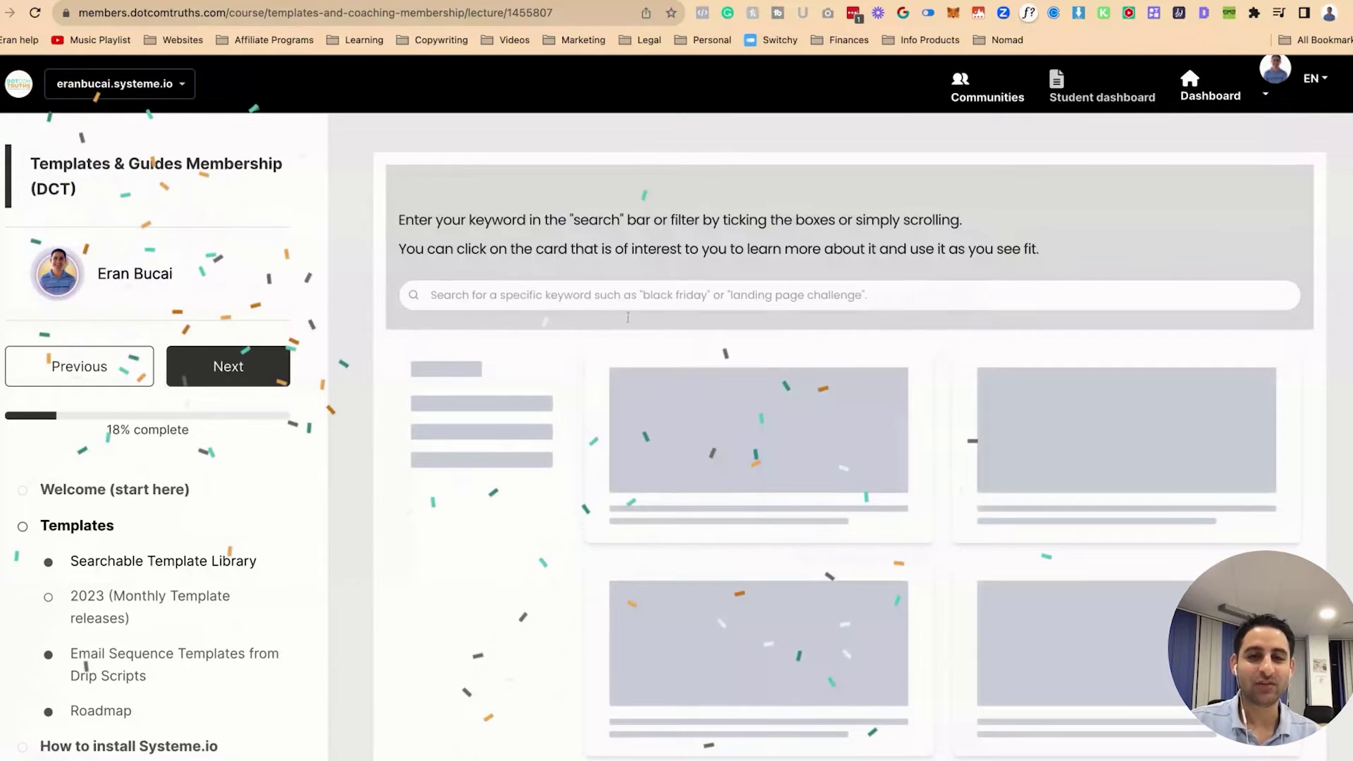
scroll(614, 339, "down", 5)
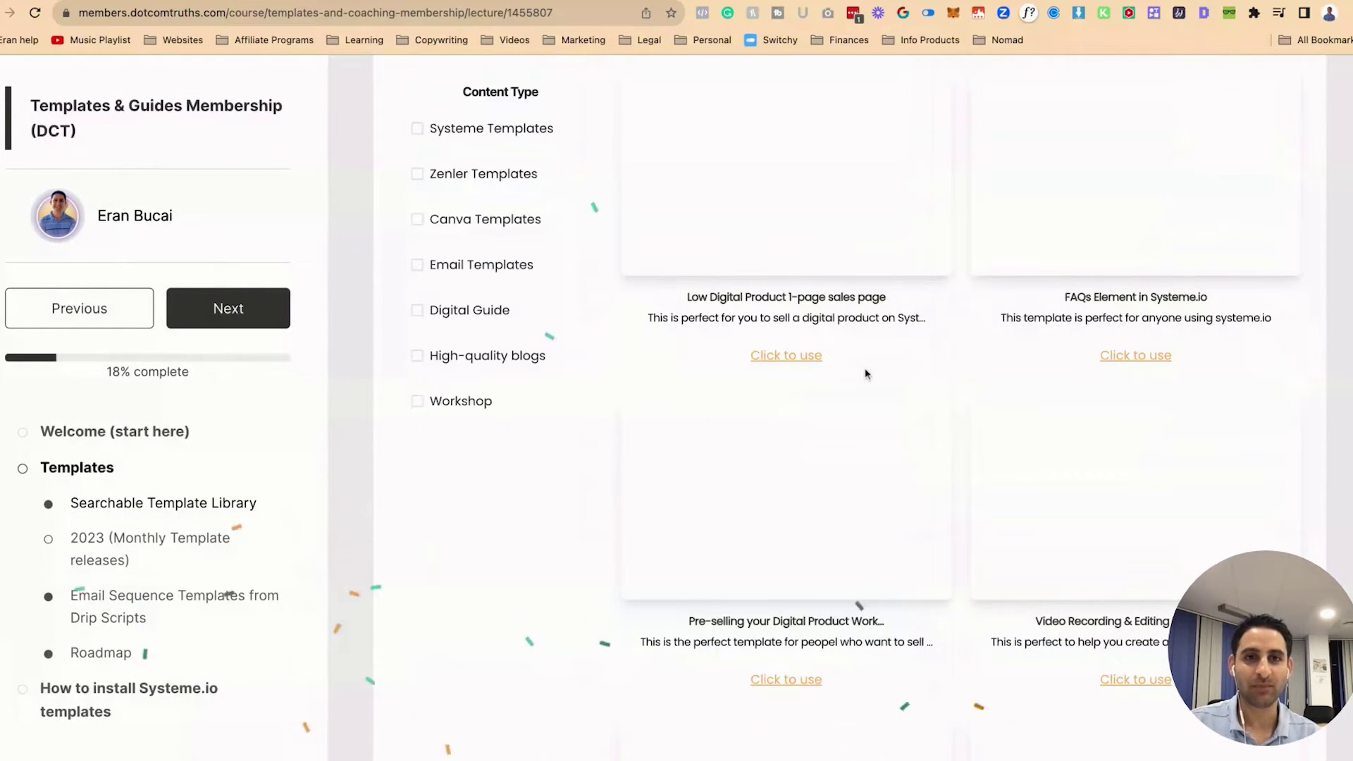
scroll(865, 368, "up", 5)
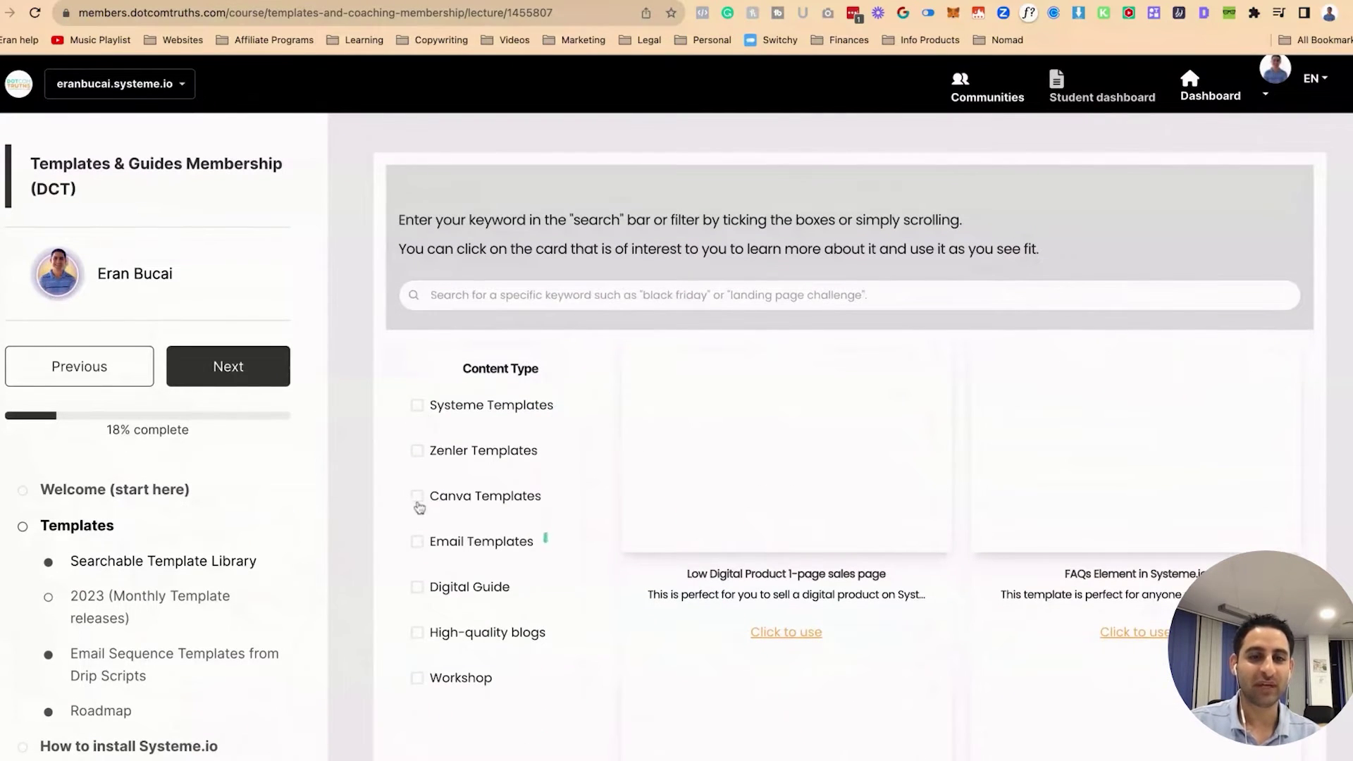
- Toggle off Canva and Email Templates filters and filter the library to Systeme Templates
left_click(418, 497)
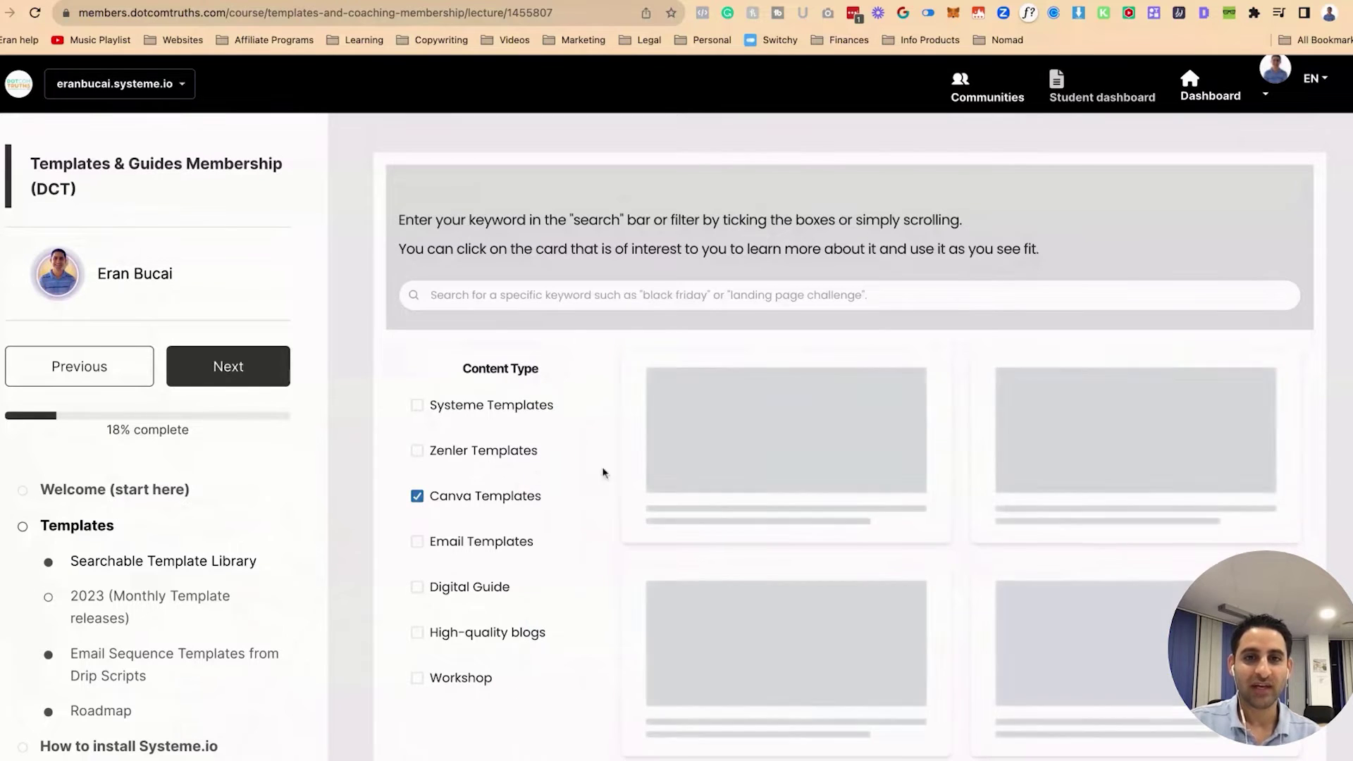
left_click(418, 497)
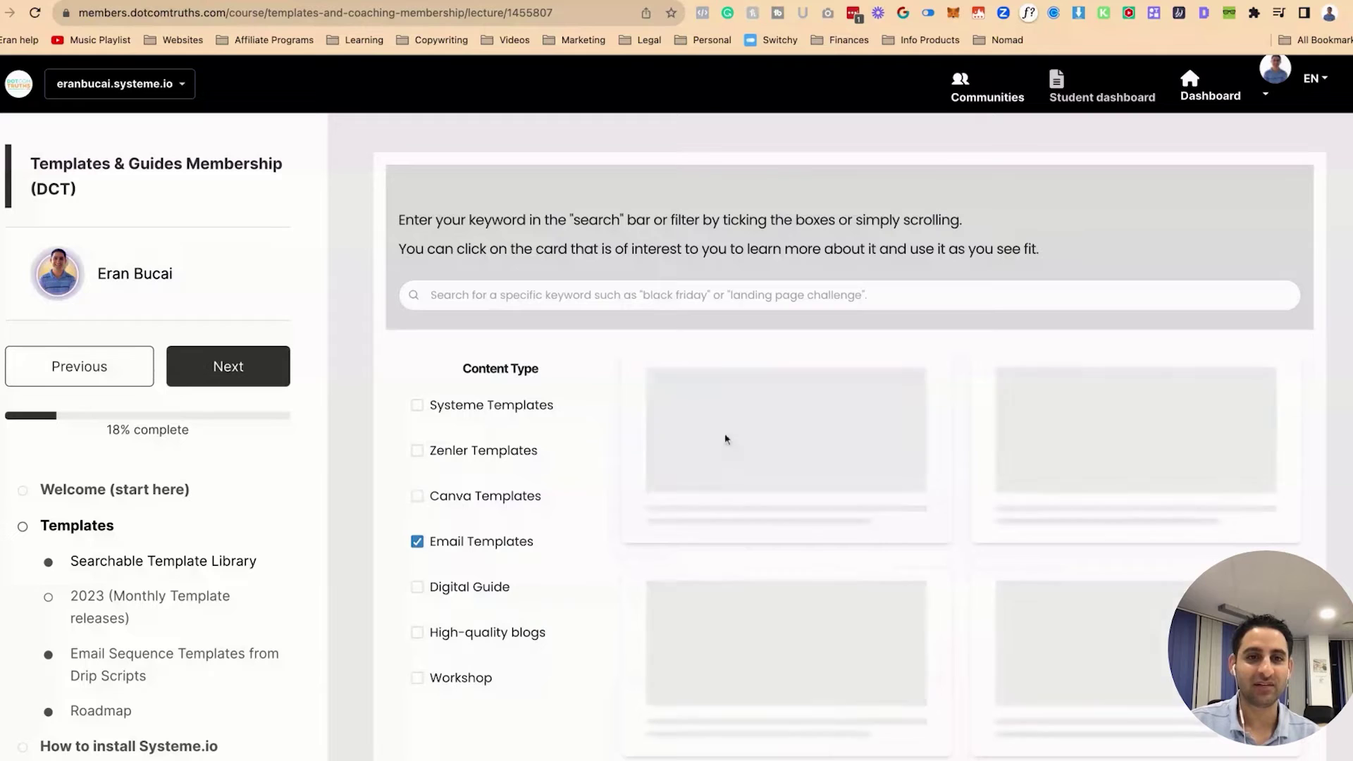
left_click(419, 543)
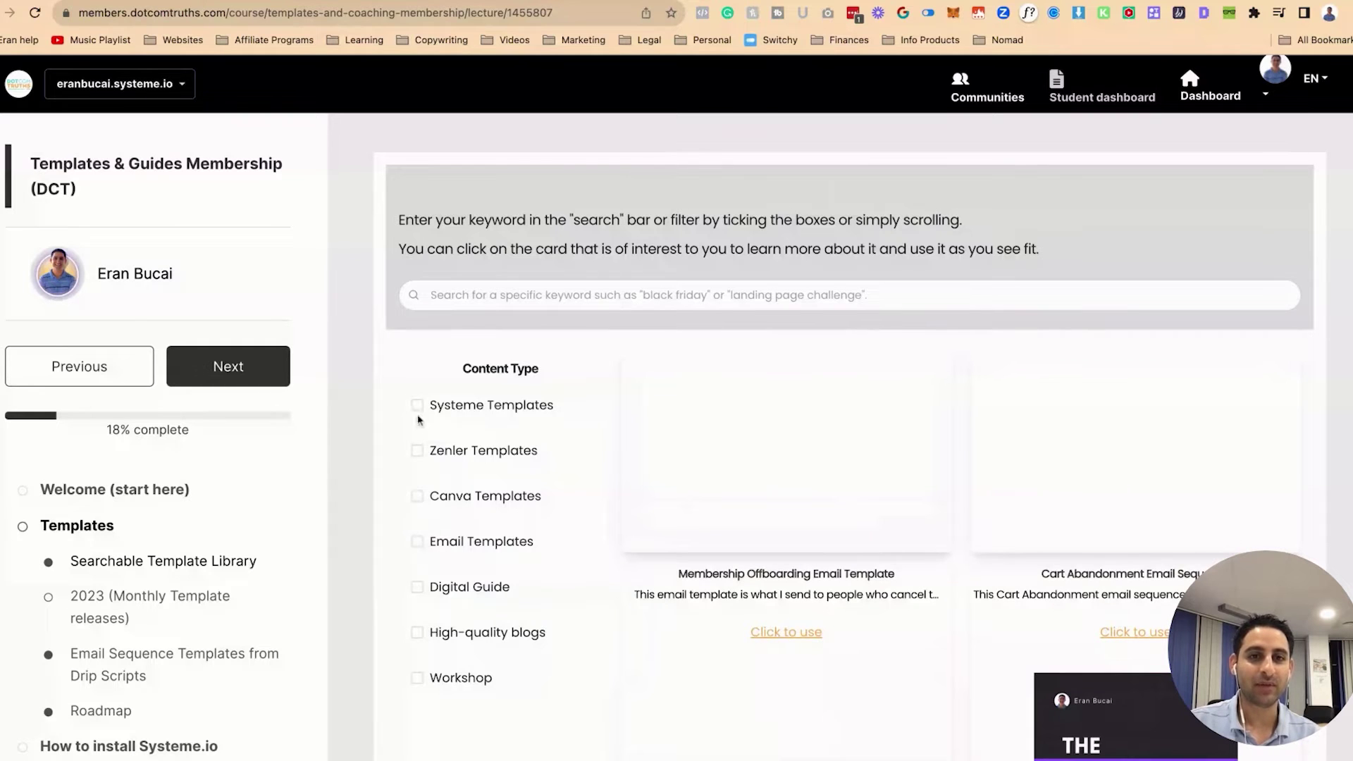
left_click(417, 406)
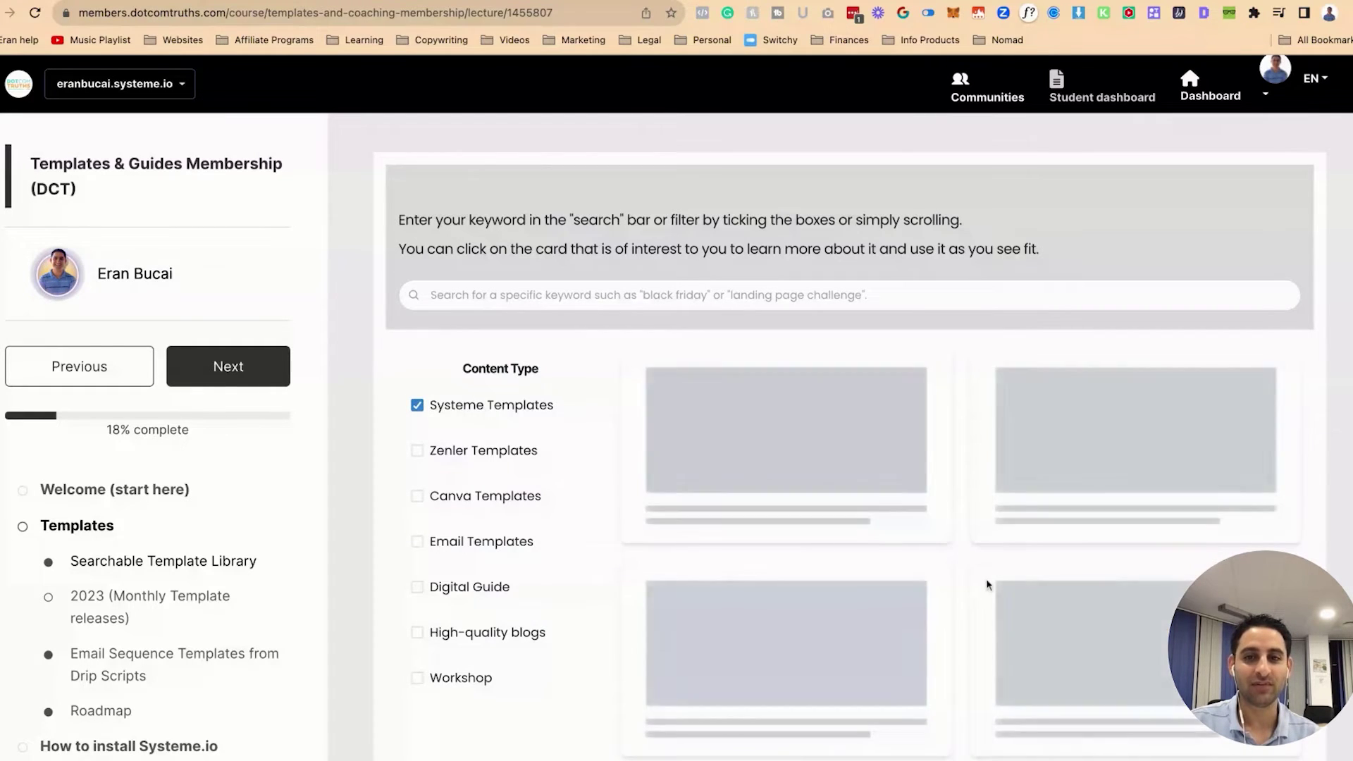
scroll(986, 588, "down", 5)
scroll(986, 585, "up", 2)
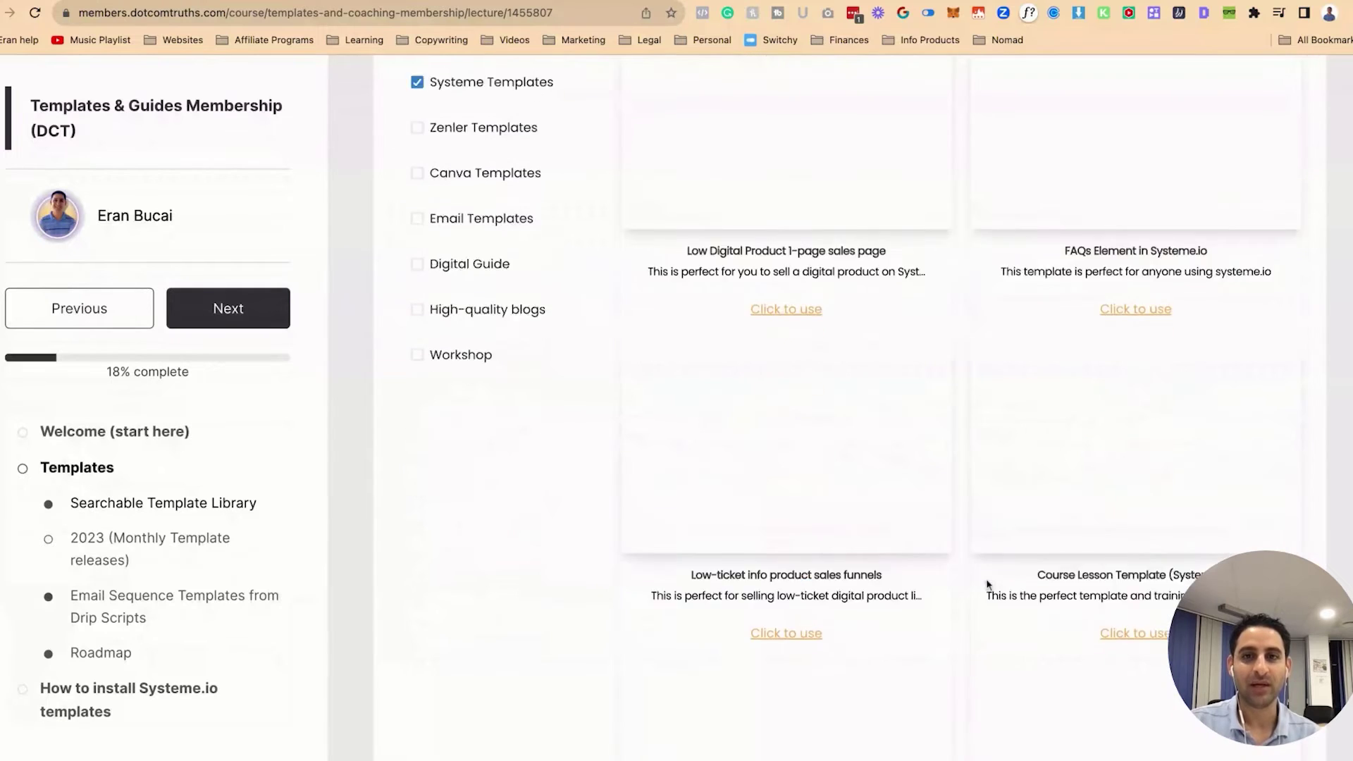
- Open the Low Digital Product 1-page sales page template, then scroll the library
left_click(792, 409)
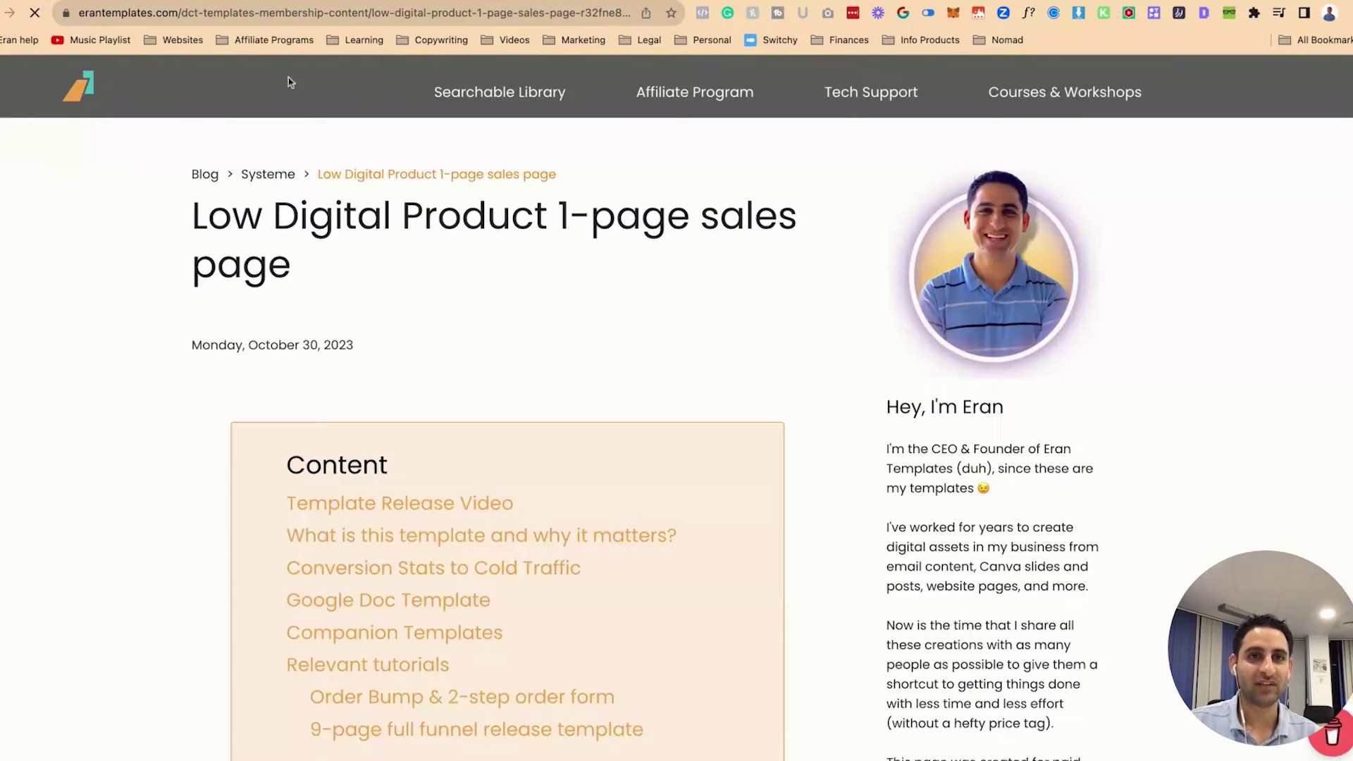
key("super+bracketleft")
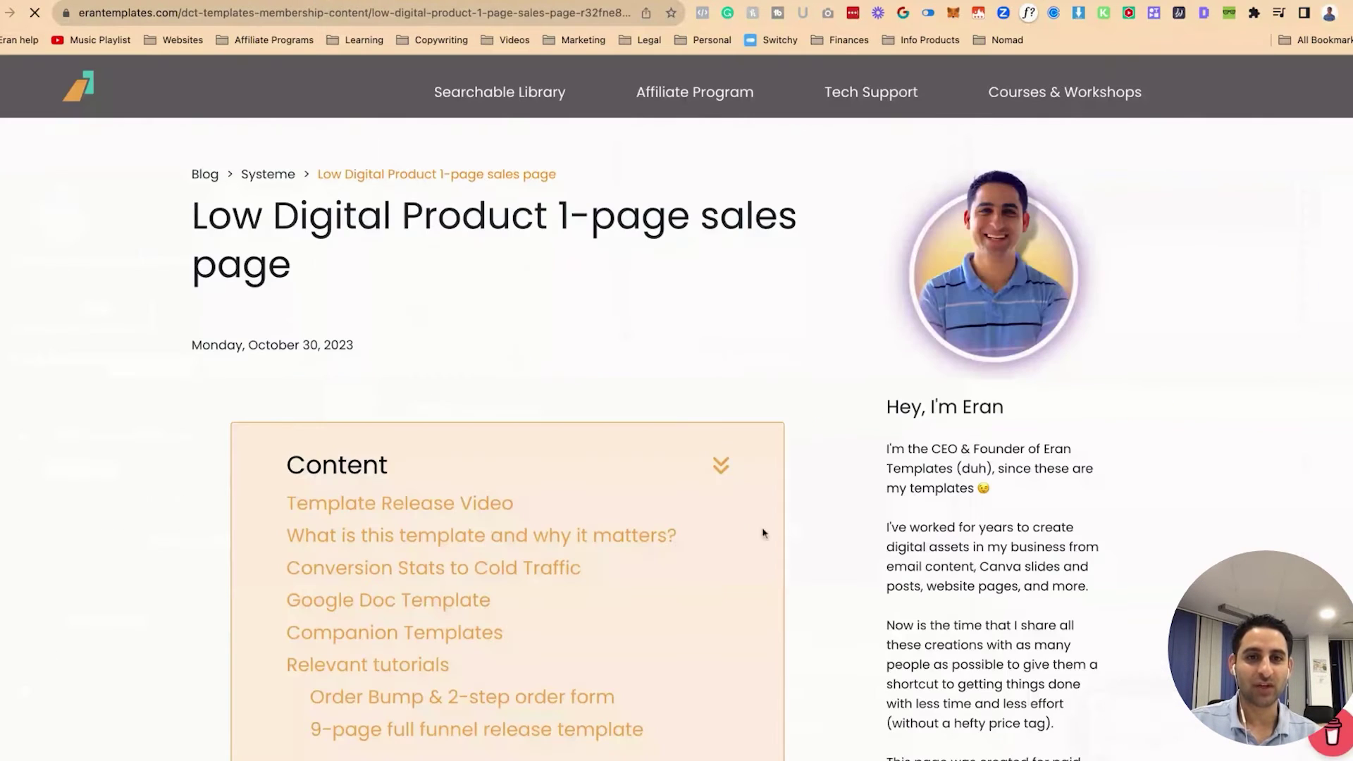
scroll(735, 530, "down", 10)
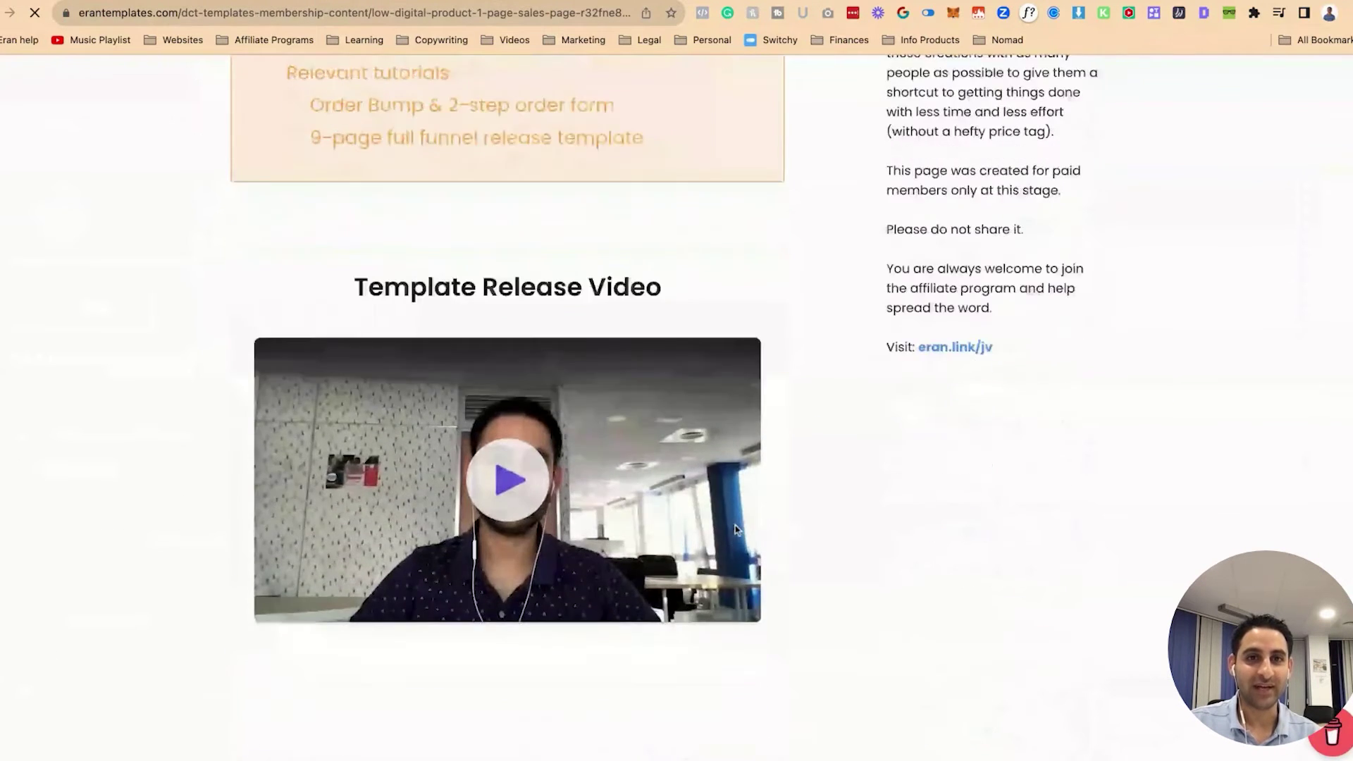
scroll(735, 530, "down", 15)
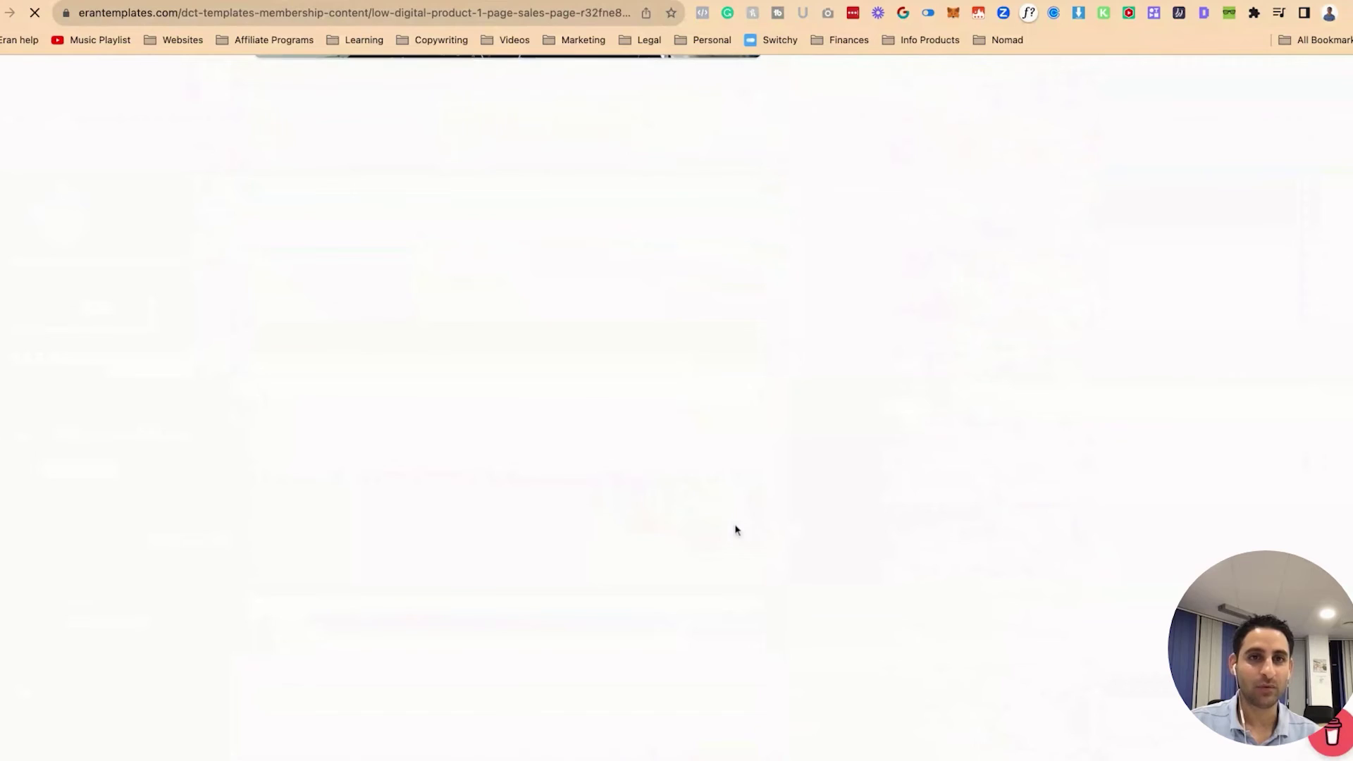
scroll(504, 406, "down", 8)
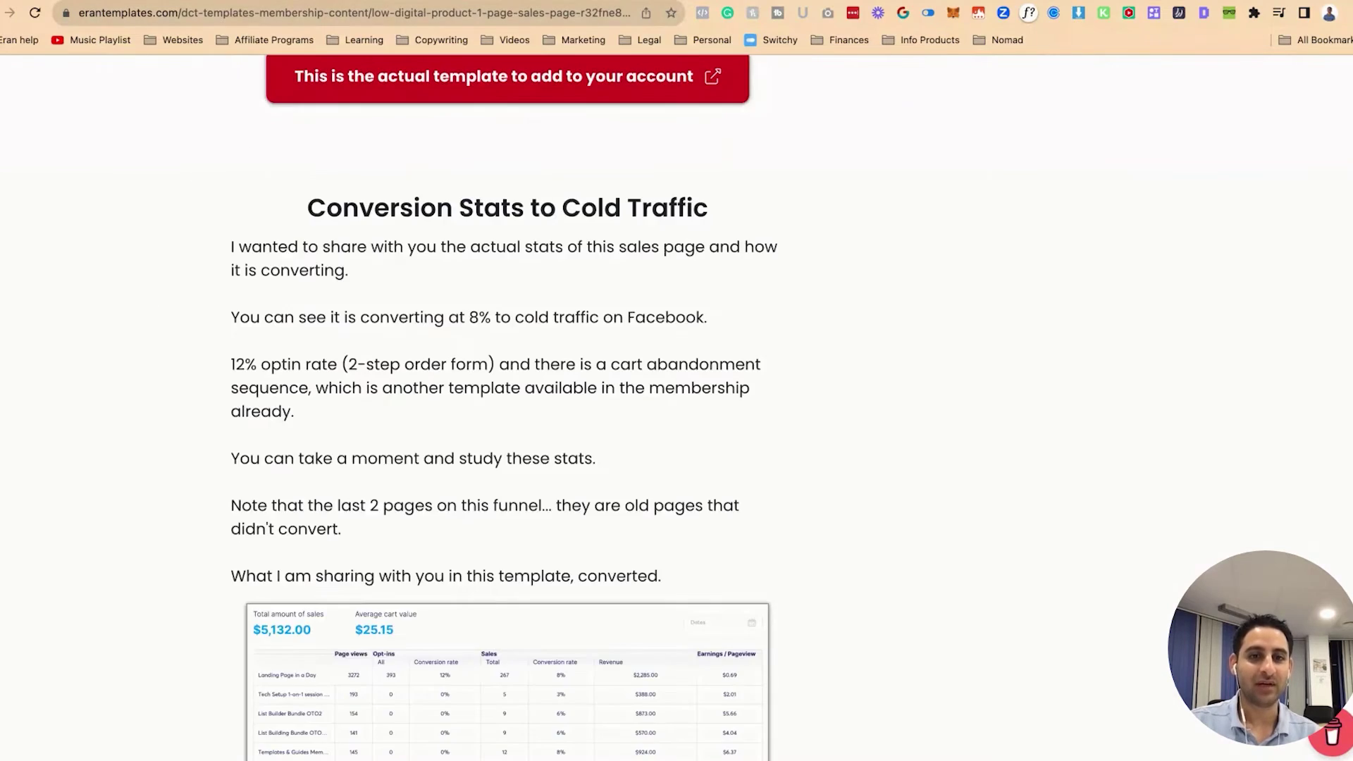
scroll(504, 406, "up", 5)
scroll(503, 406, "down", 9)
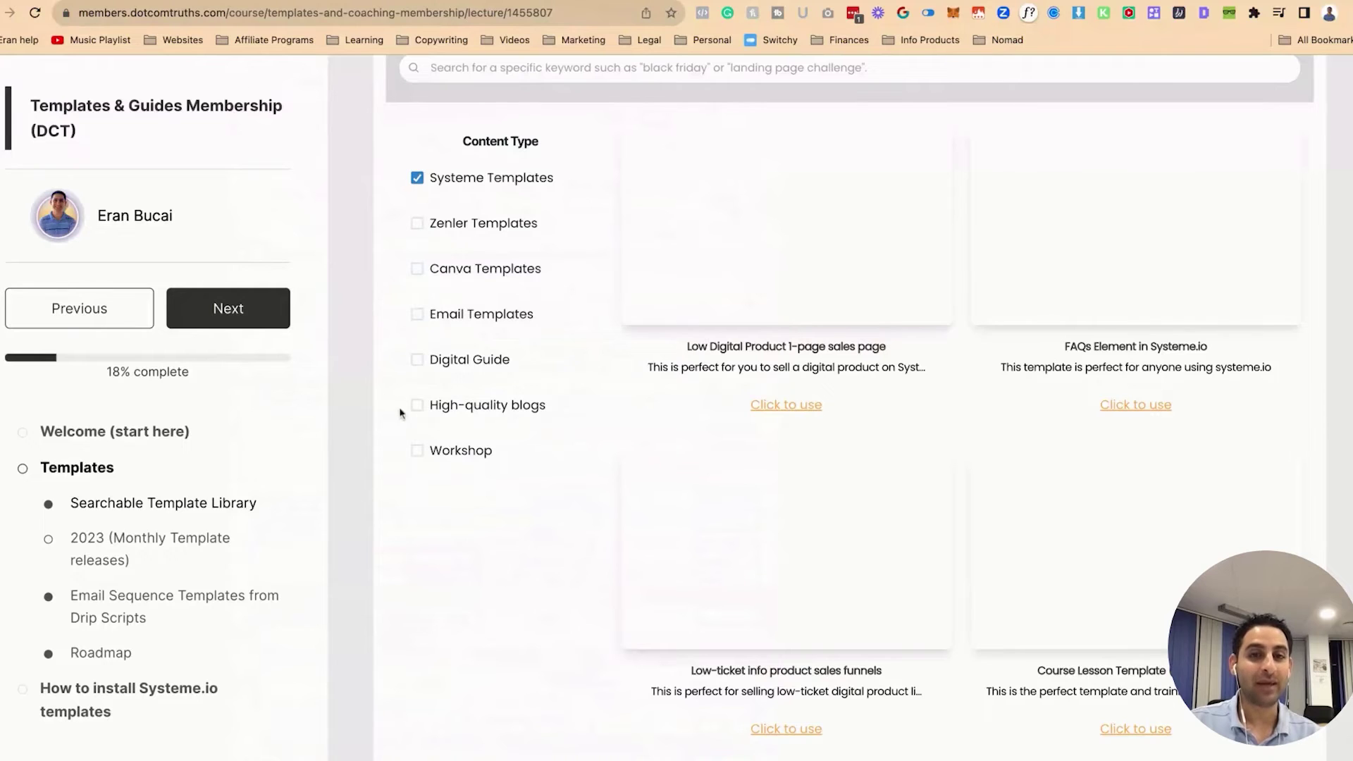
- Open the Searchable Template Library lesson and select its full web address for copying
scroll(402, 414, "up", 3)
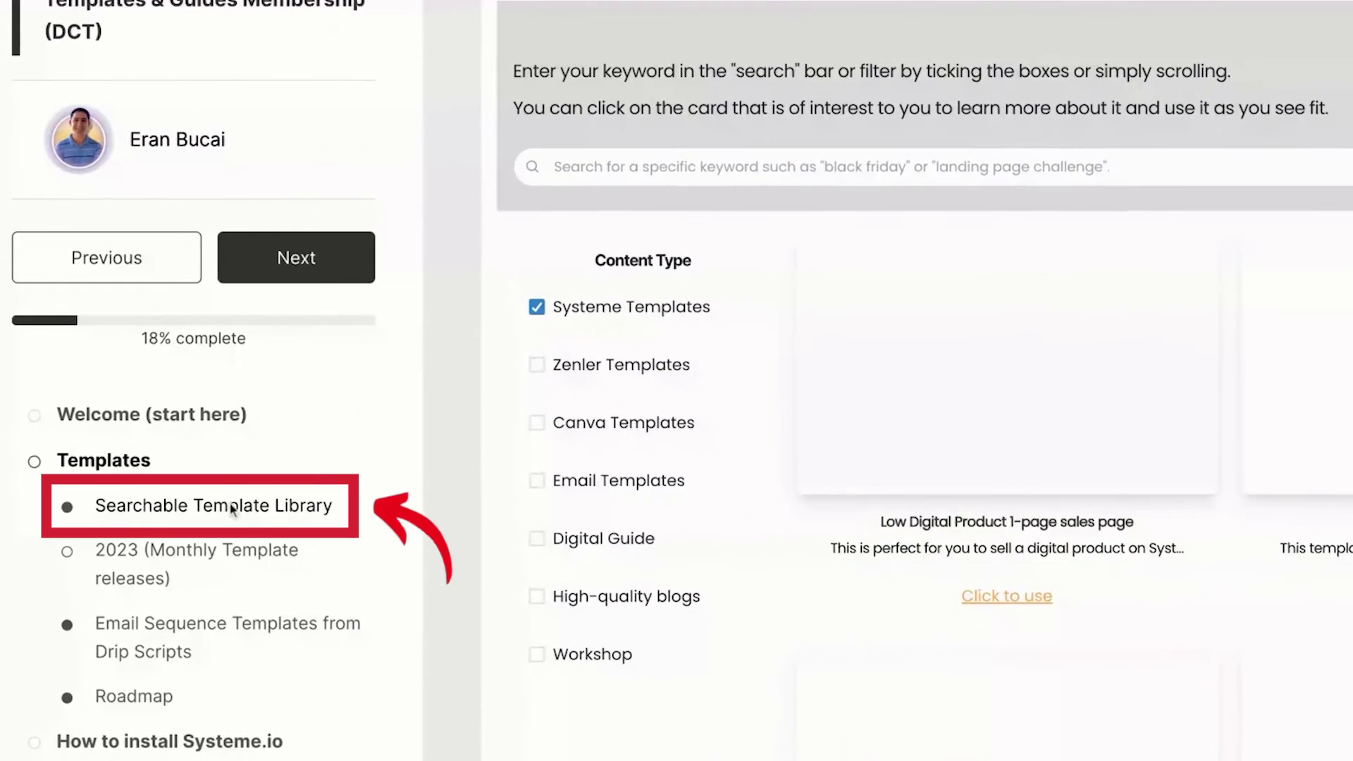
left_click(254, 507)
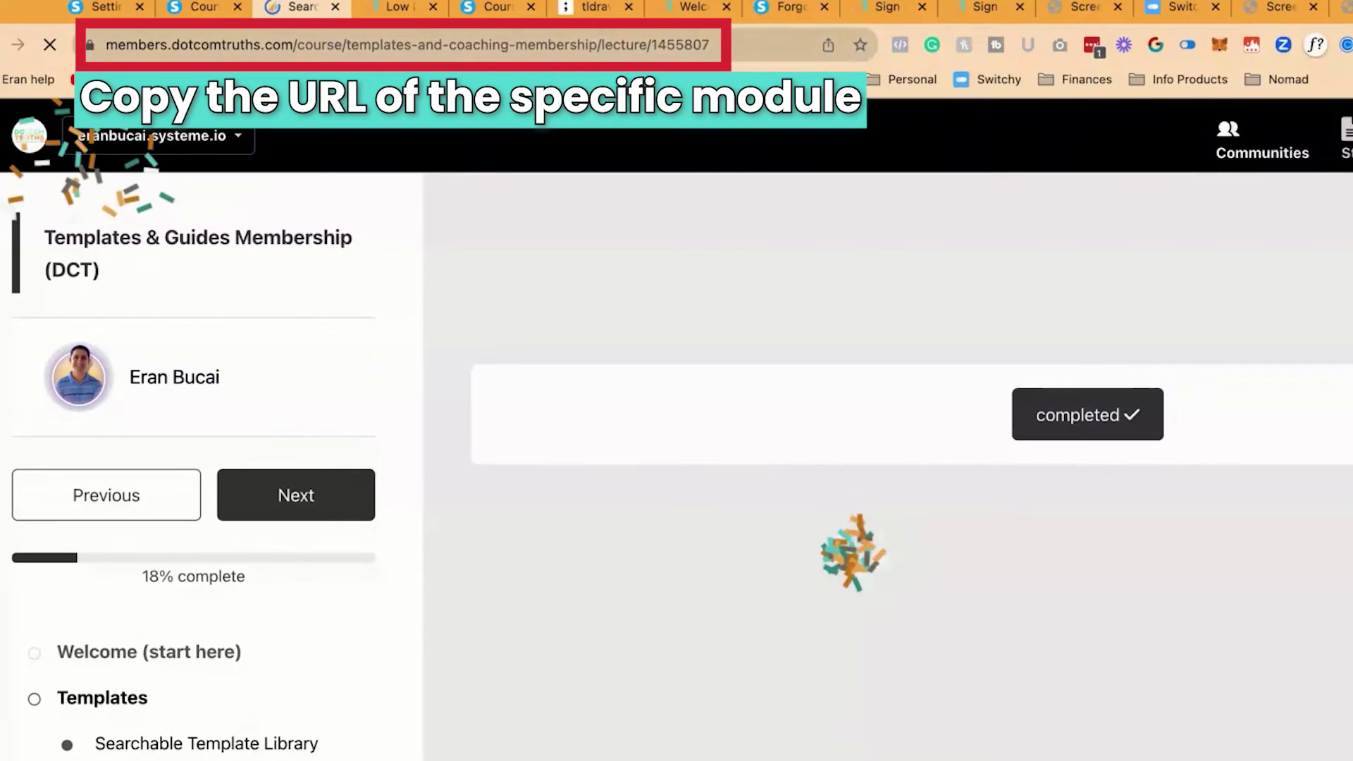
left_click_drag(710, 45, 106, 44)
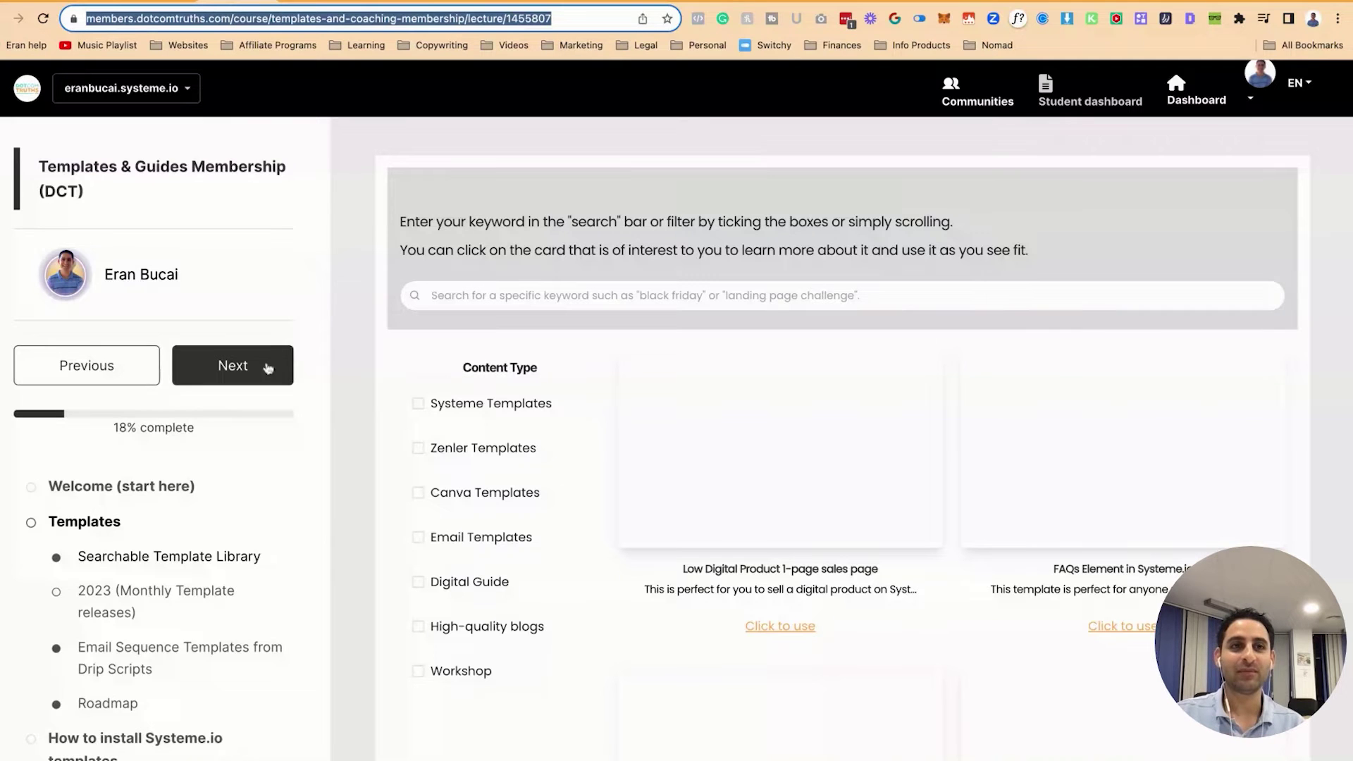
scroll(266, 365, "down", 3)
key("Return")
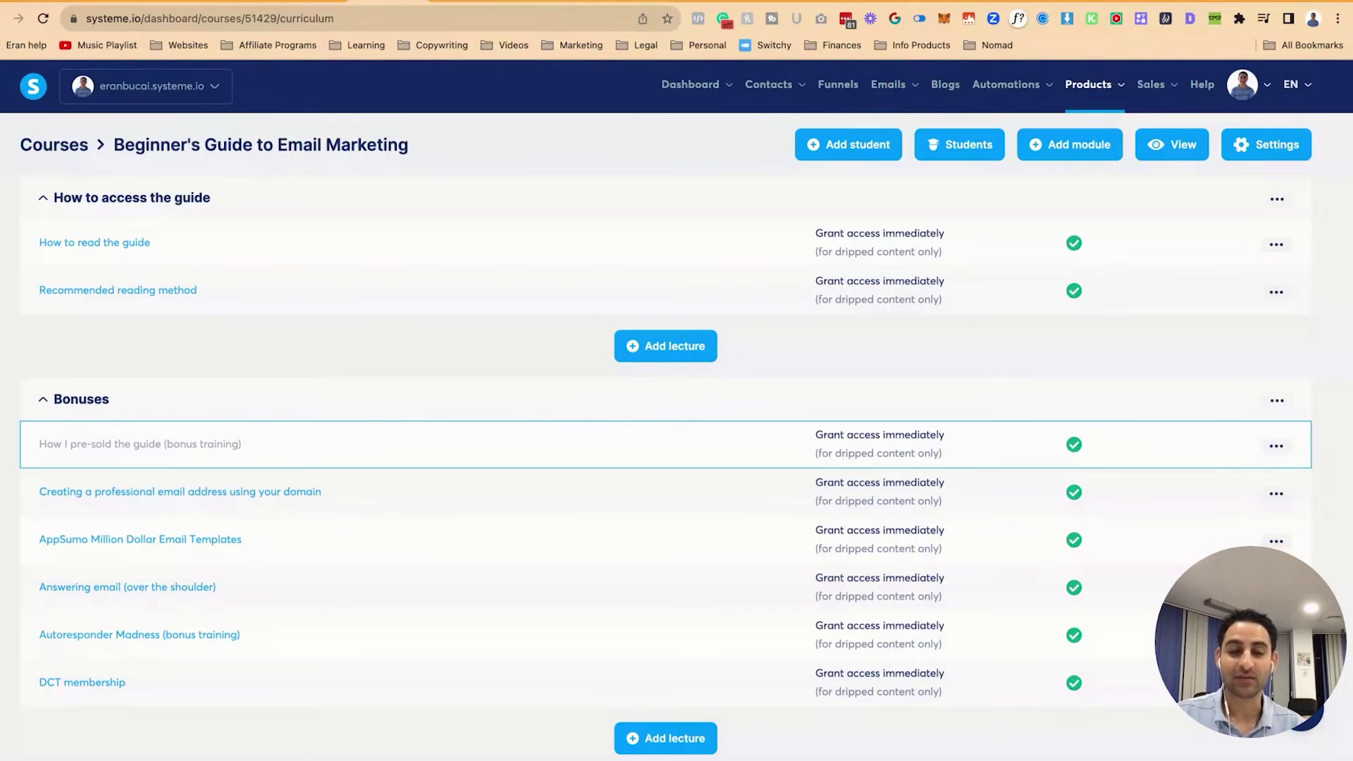
- View the pre-sold guide bonus lecture to see its locked log-in-or-buy page
left_click(1276, 446)
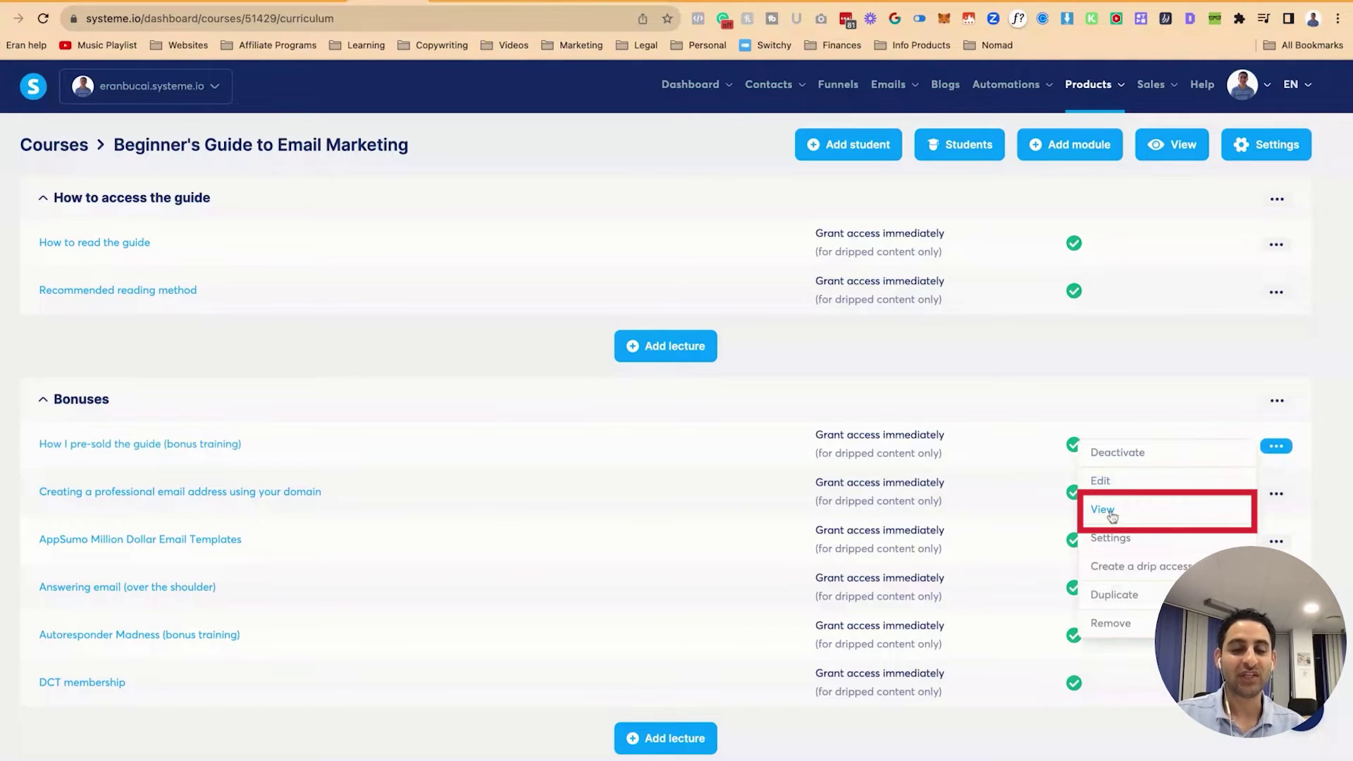
left_click(369, 595)
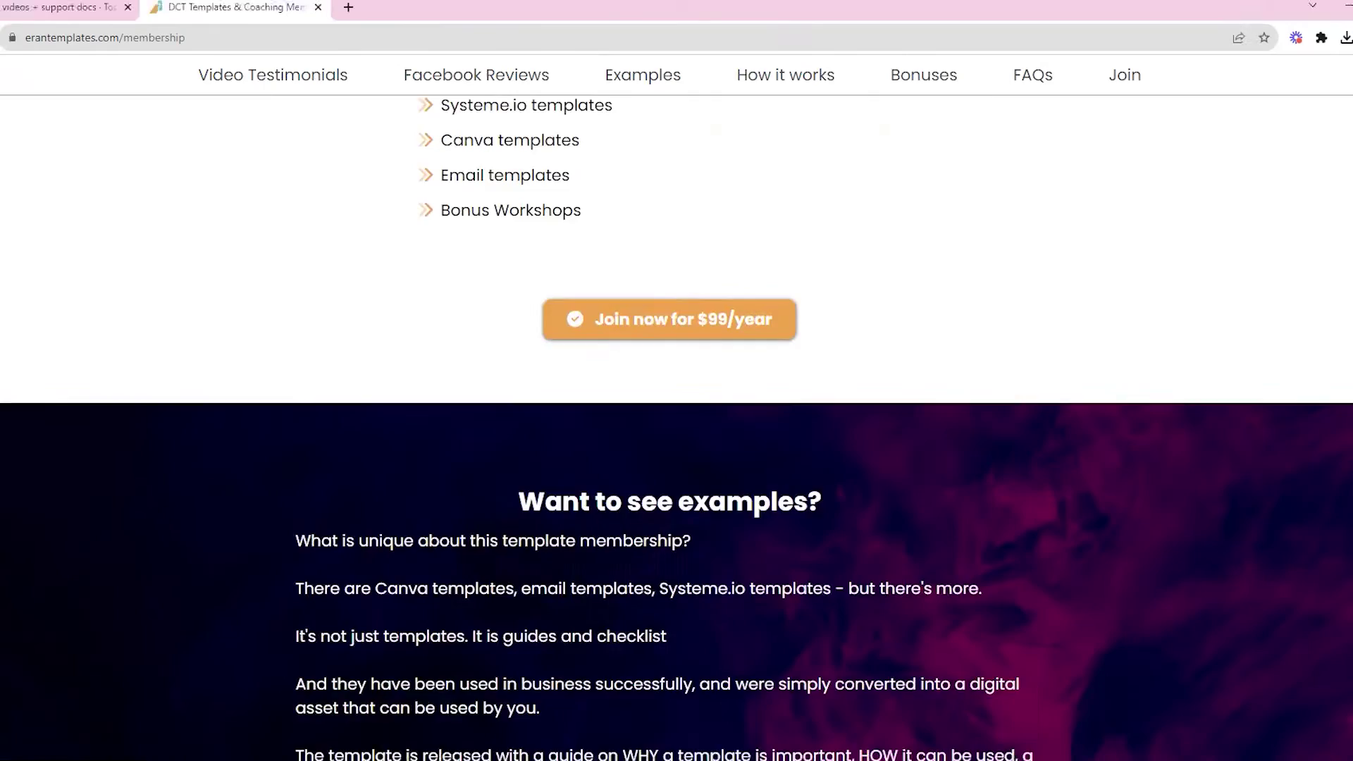
scroll(677, 423, "down", 17)
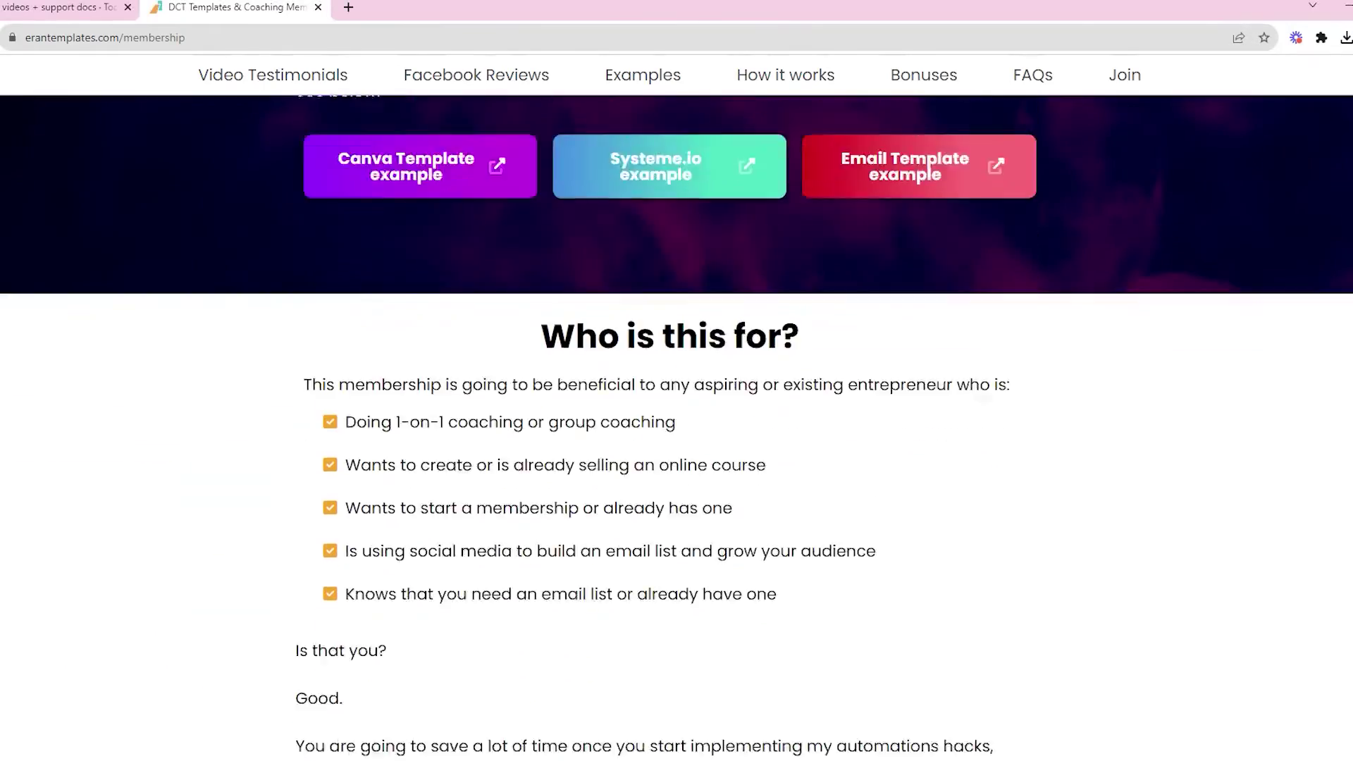
scroll(677, 423, "down", 13)
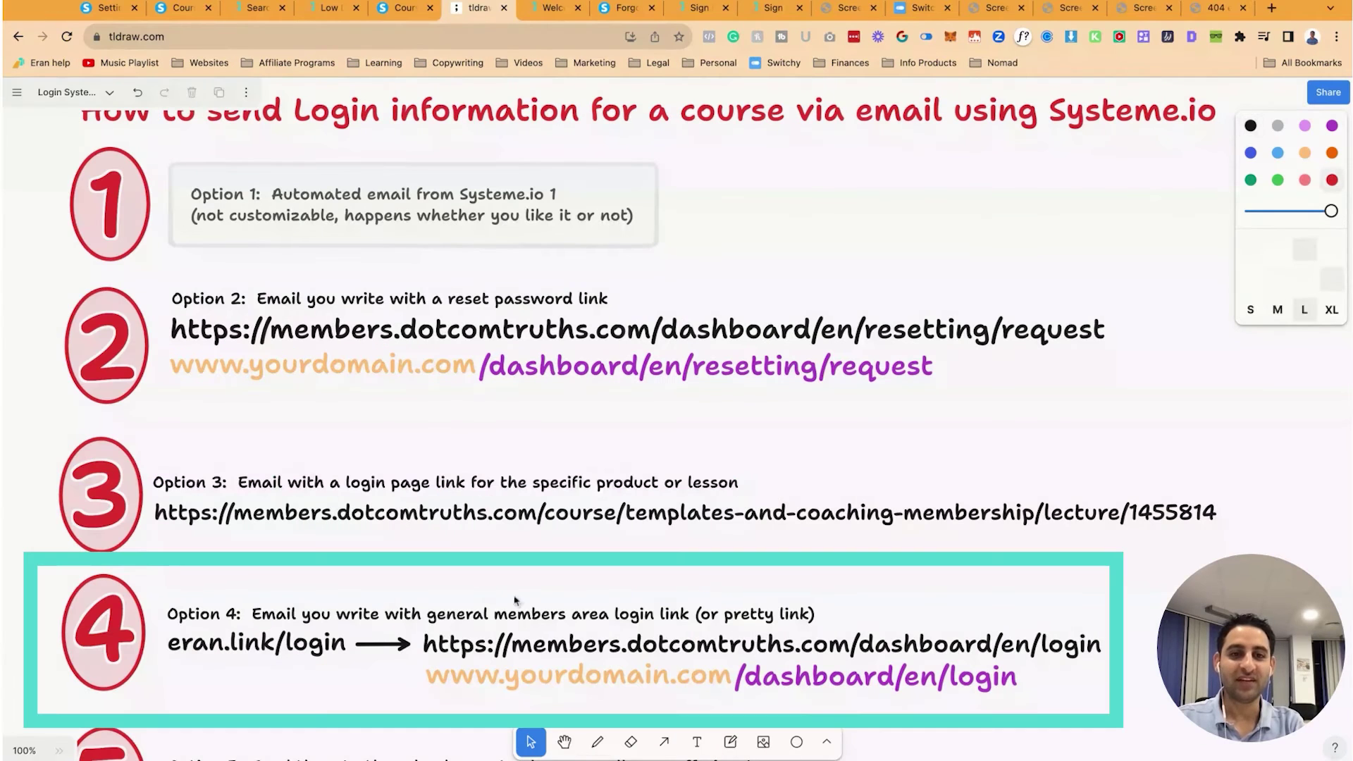
left_click(304, 613)
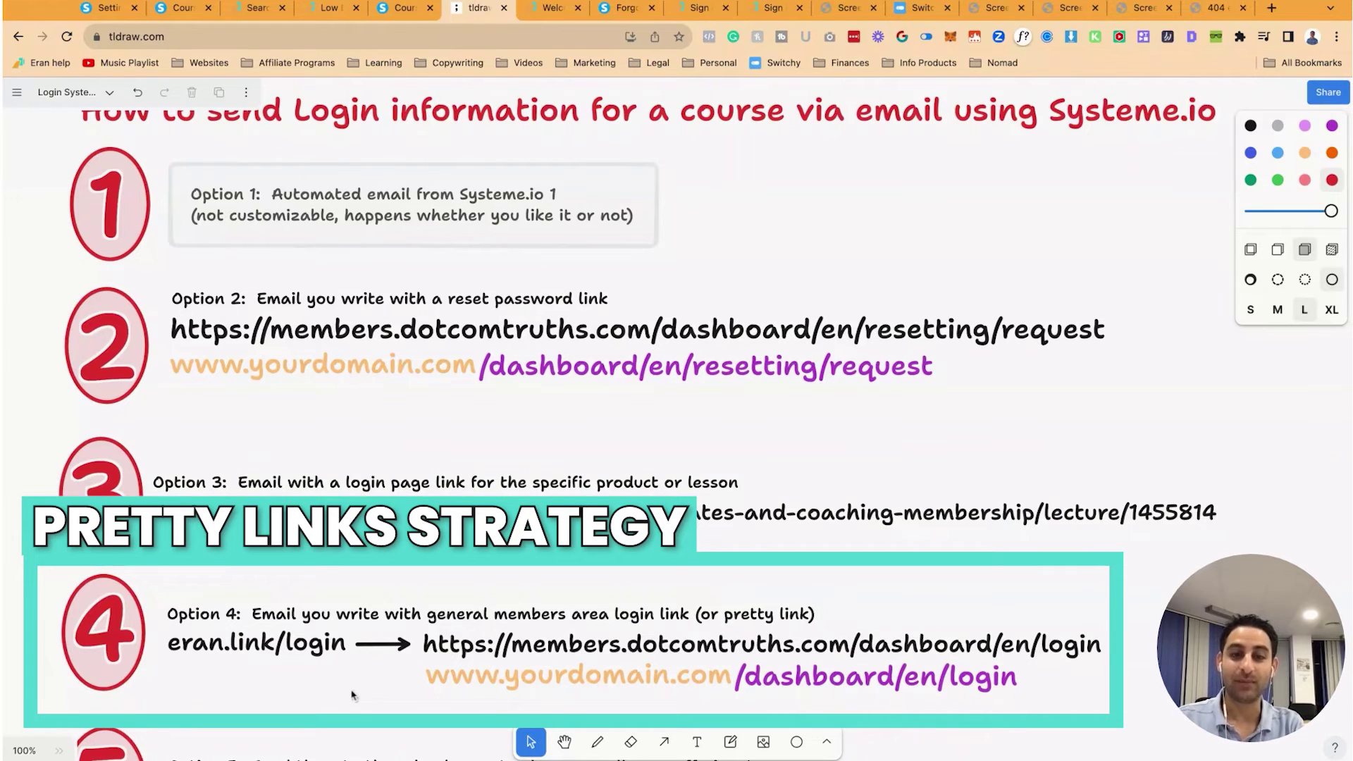
left_click(509, 683)
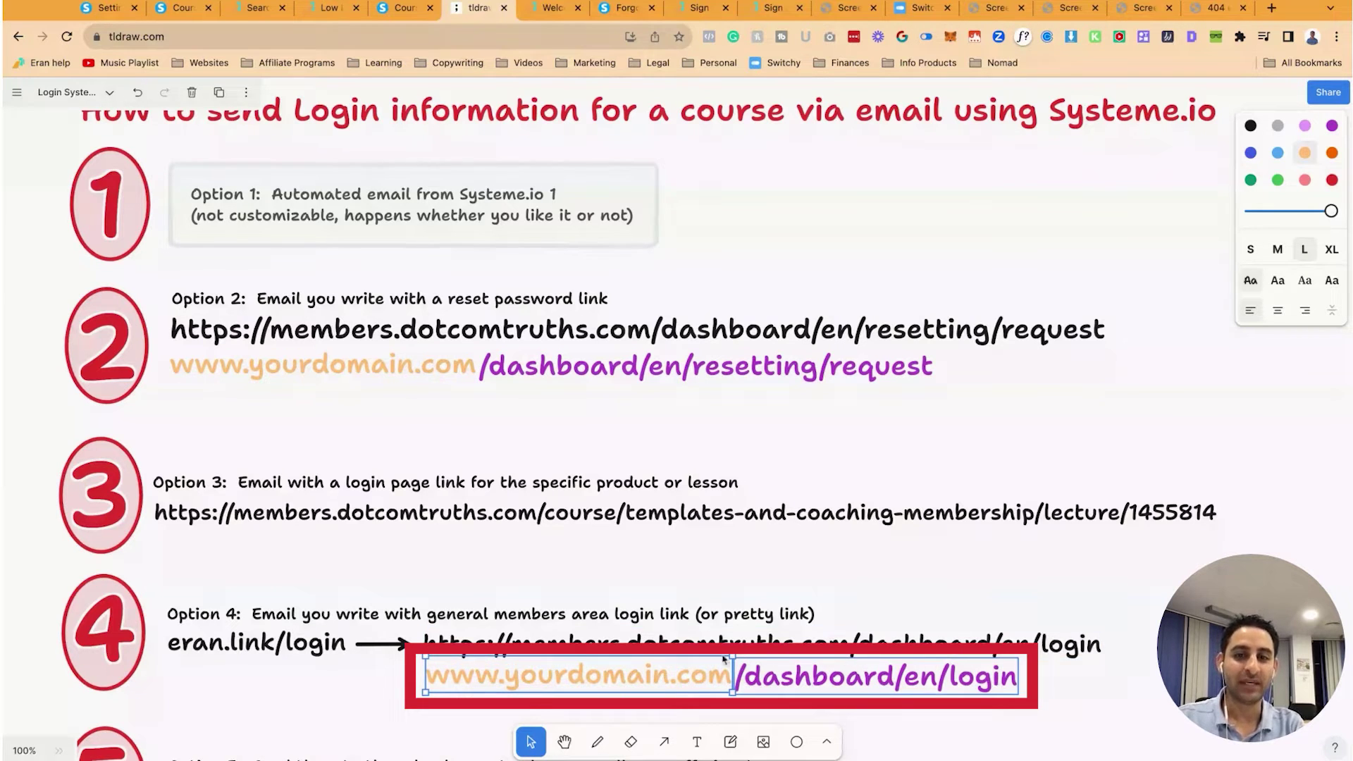
left_click(751, 656)
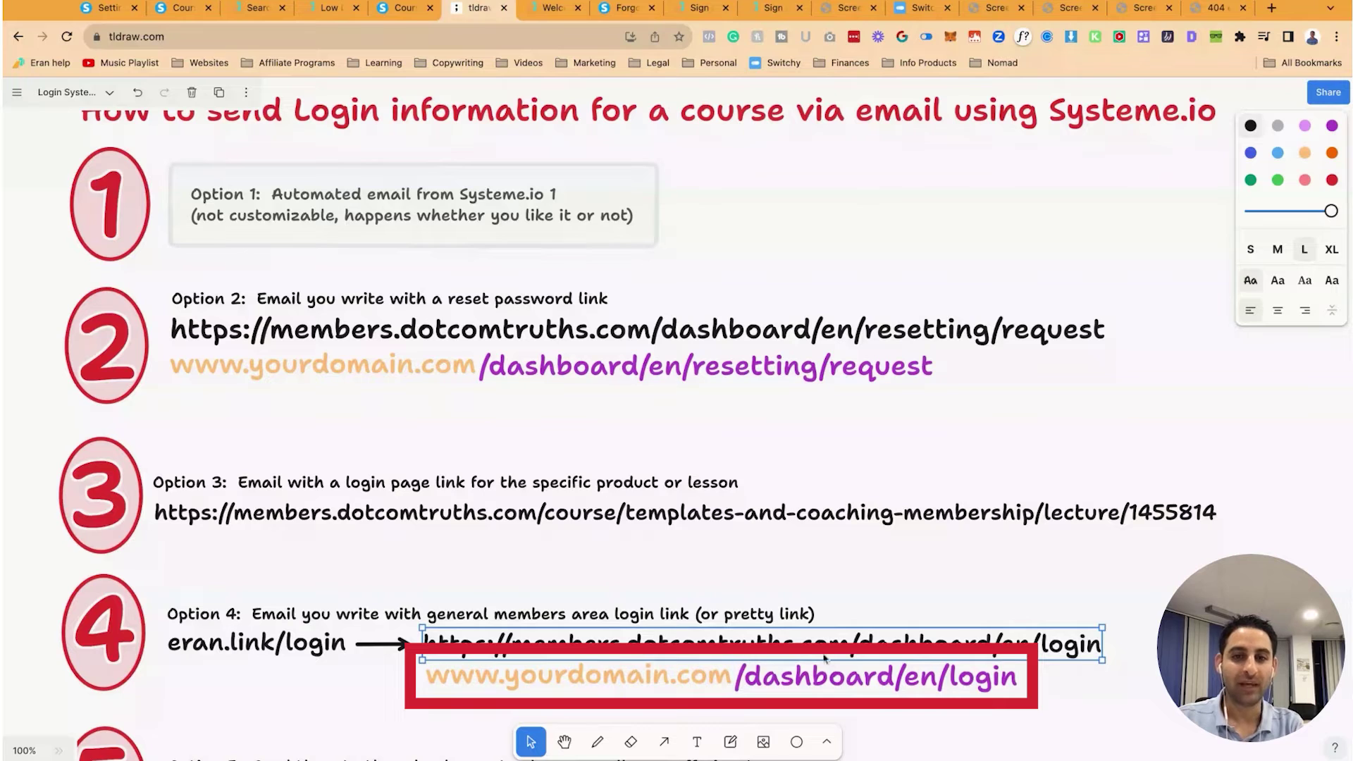
left_click(607, 679)
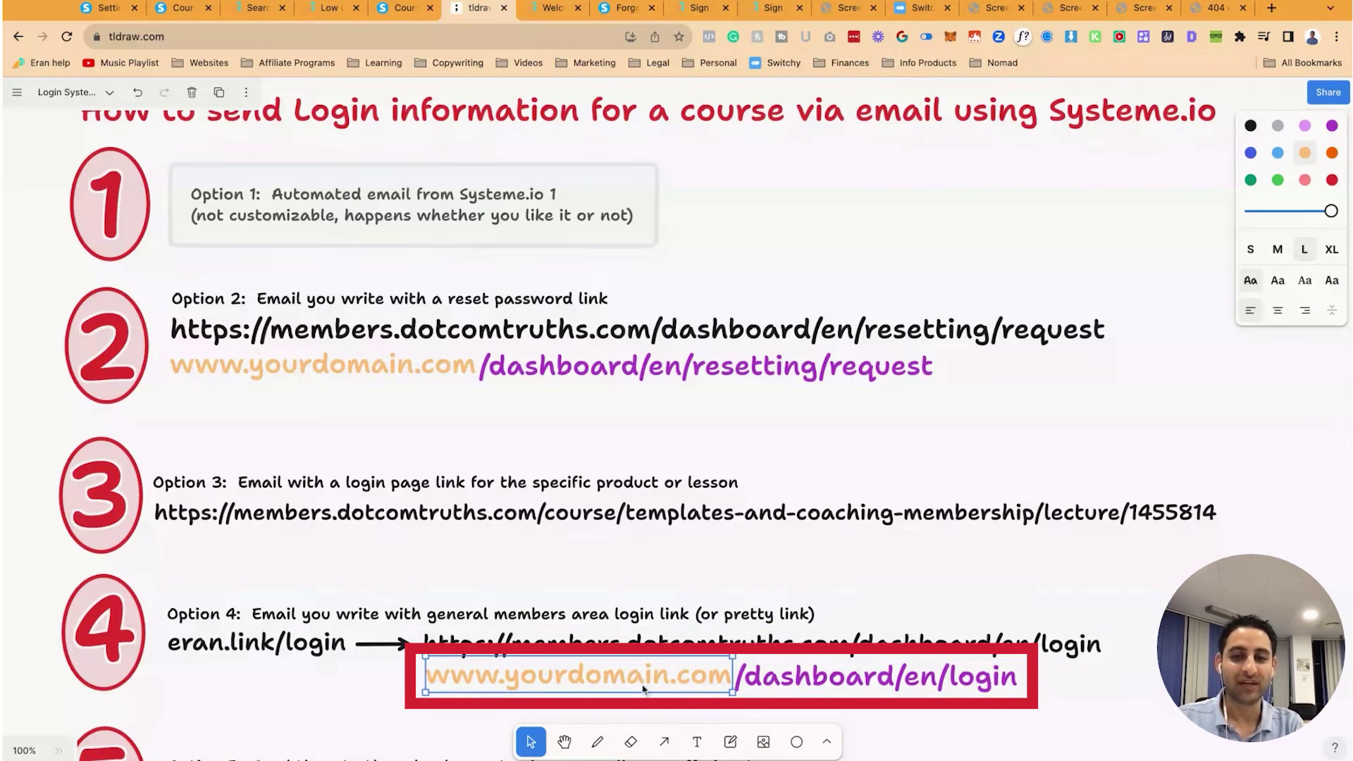
left_click(800, 681)
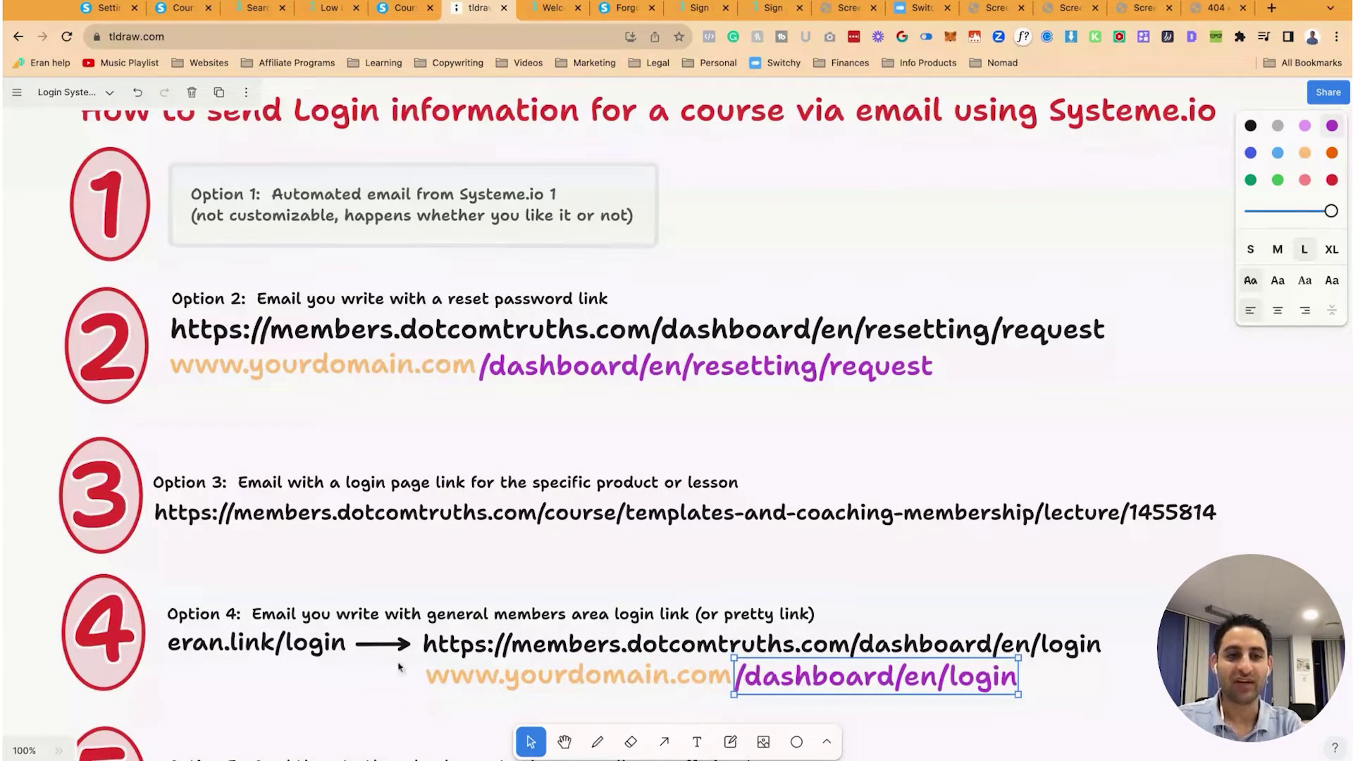
left_click(244, 645)
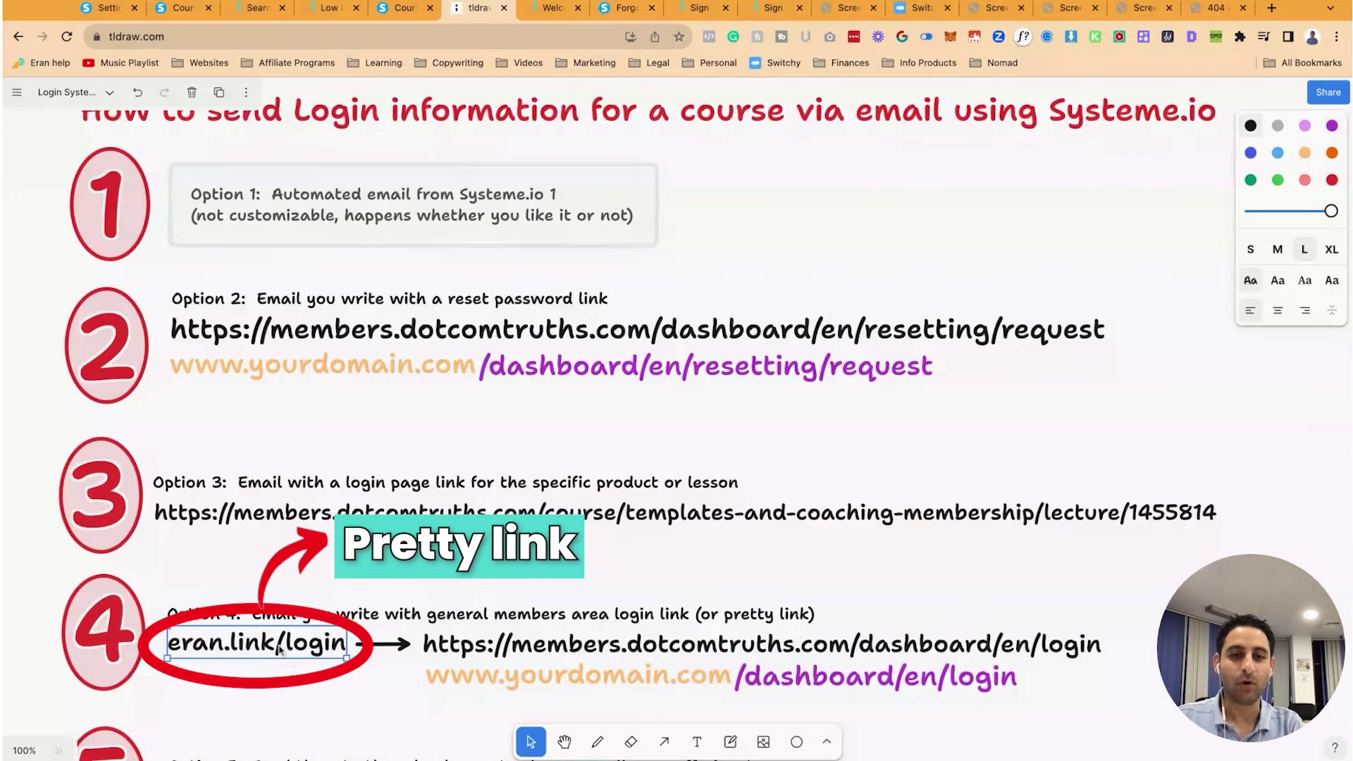
left_click(511, 648, "shift")
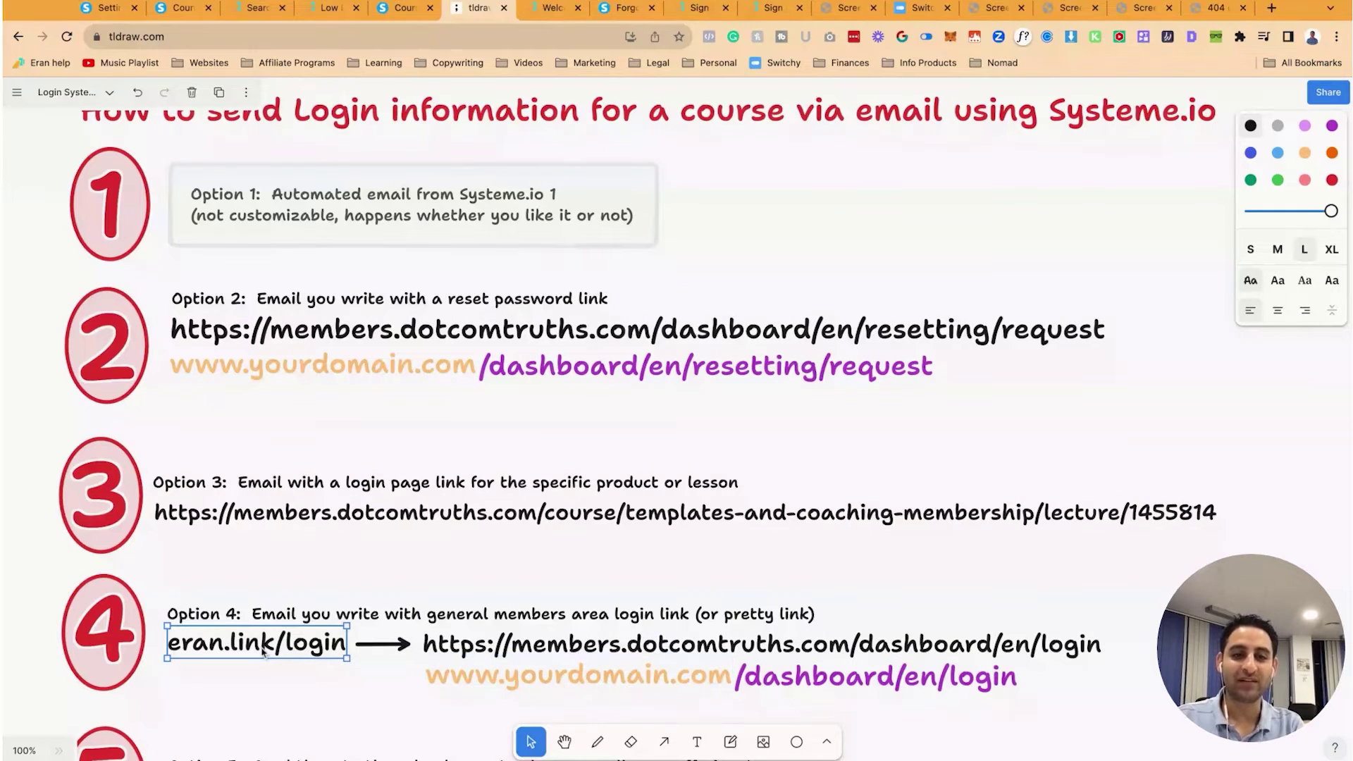
left_click(553, 680)
left_click(916, 680)
left_click(587, 680)
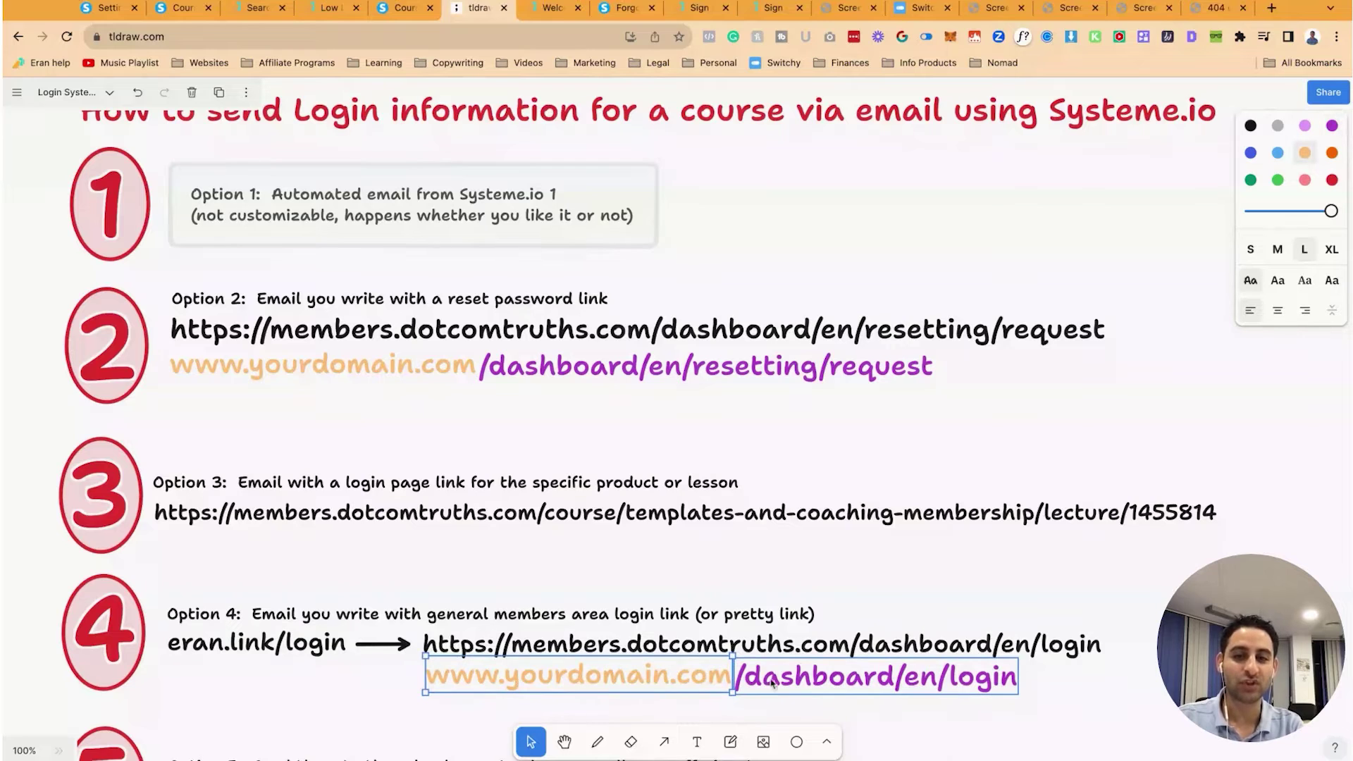